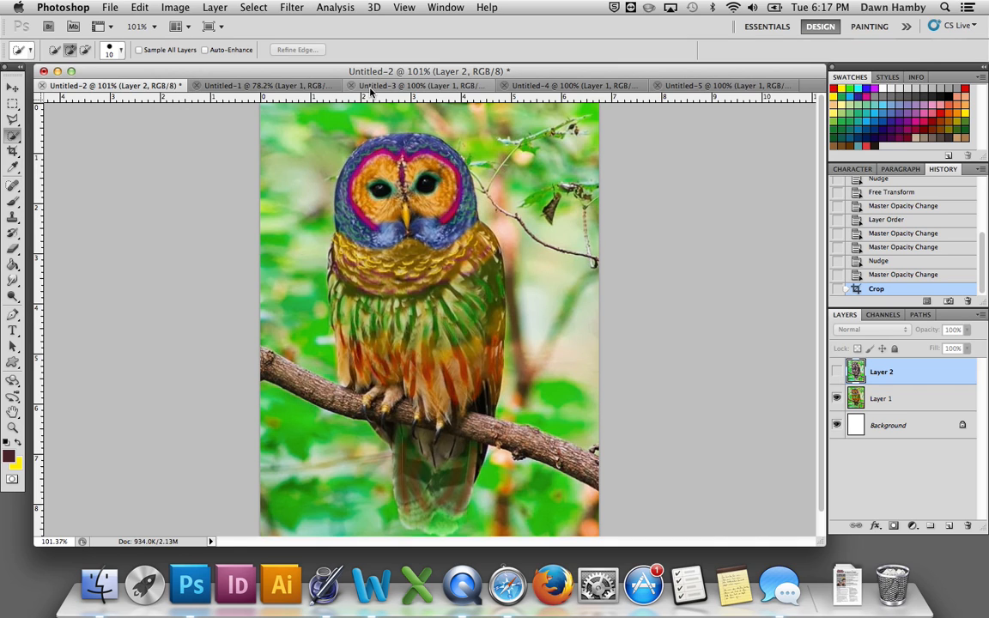
Step: In Untitled-1, load the elephants' outline from Layer 2 as a selection and copy that area of Layer 1 to a new layer
click(313, 91)
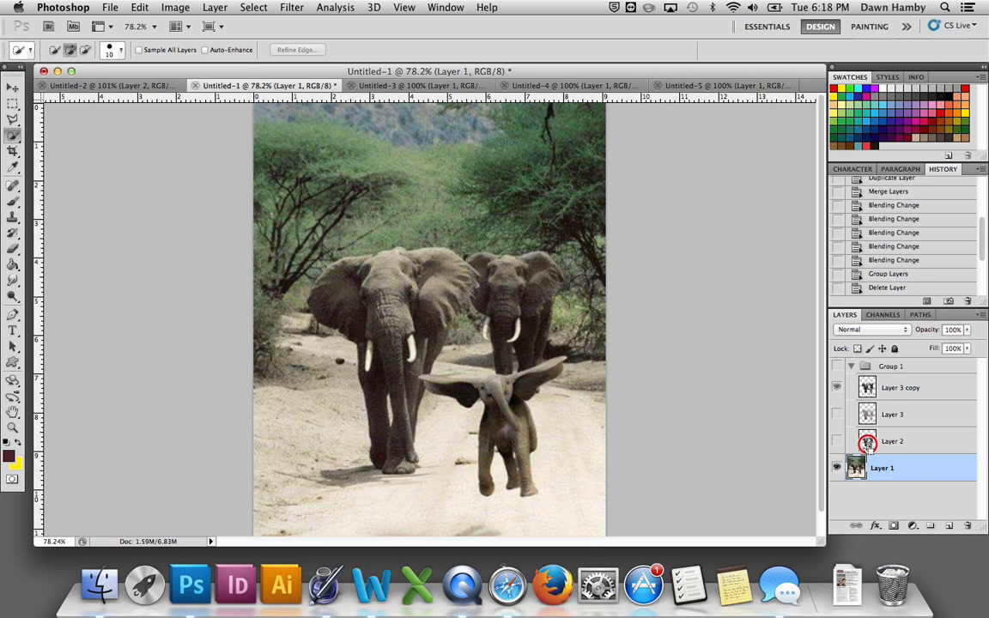
super+click(867, 443)
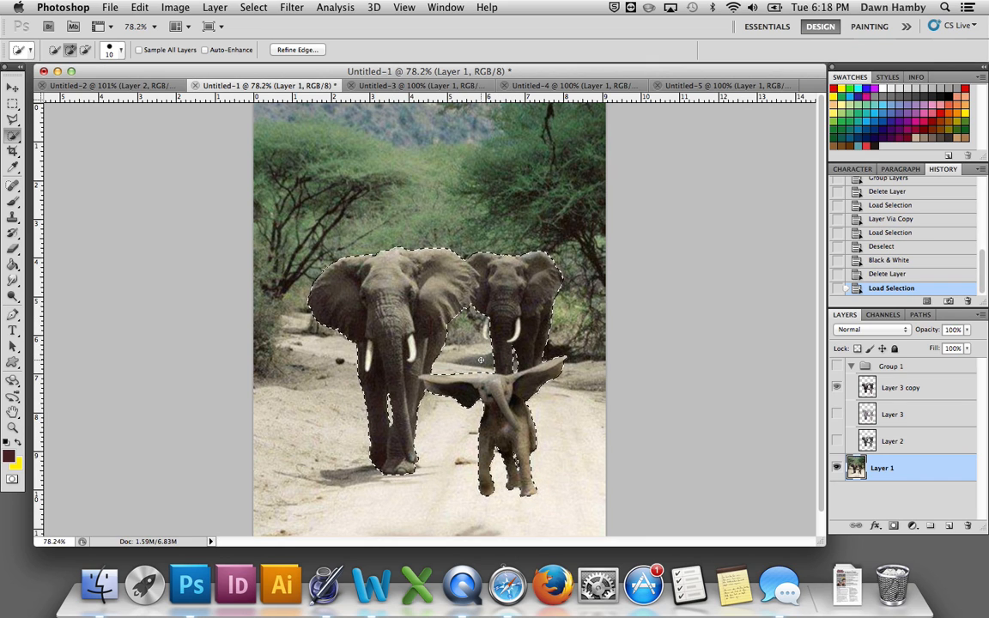
click(850, 367)
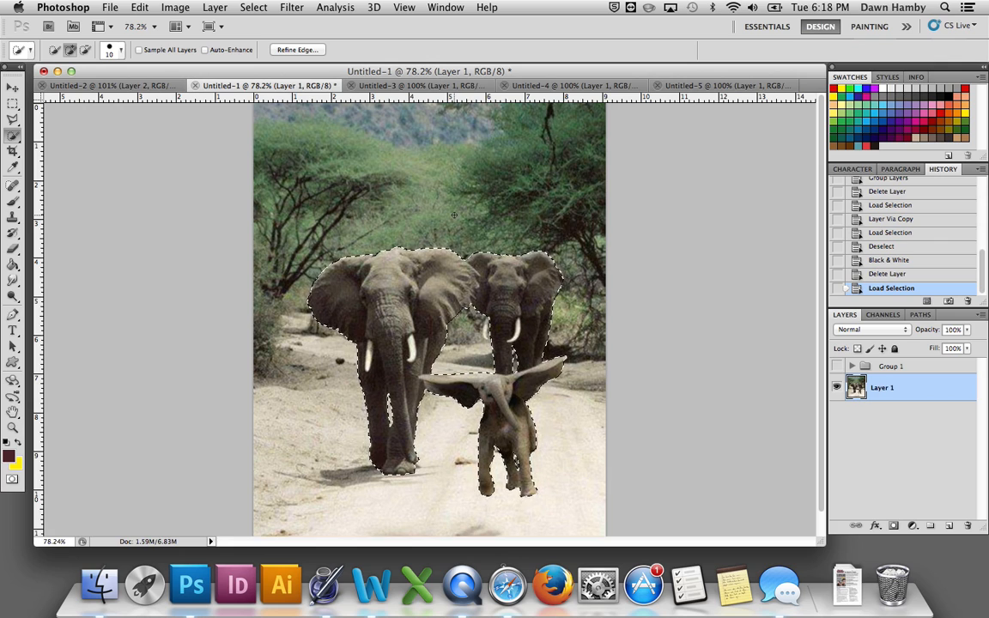
click(214, 8)
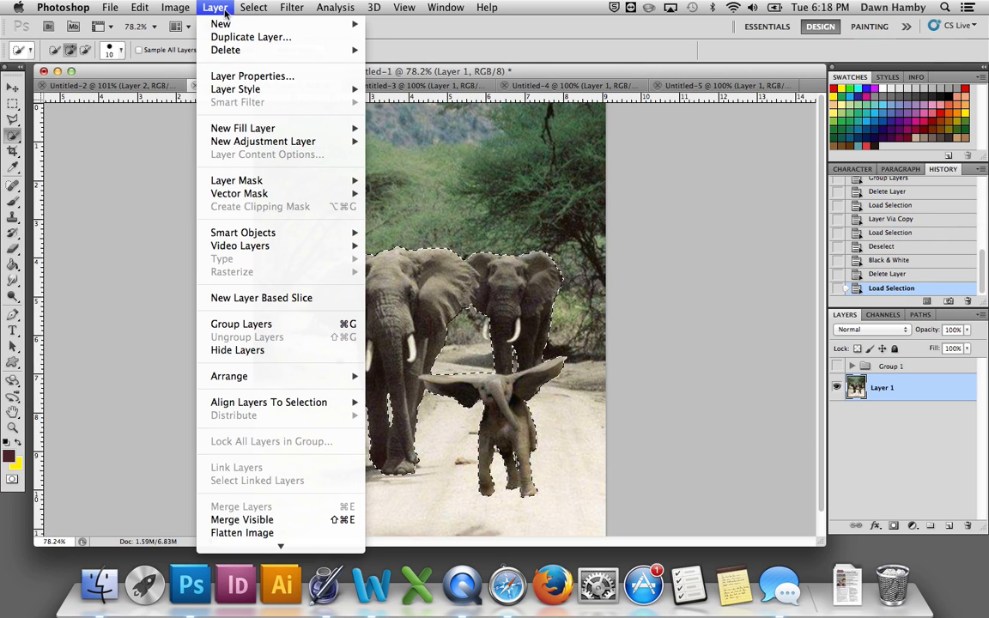
mouse_move(221, 25)
click(438, 94)
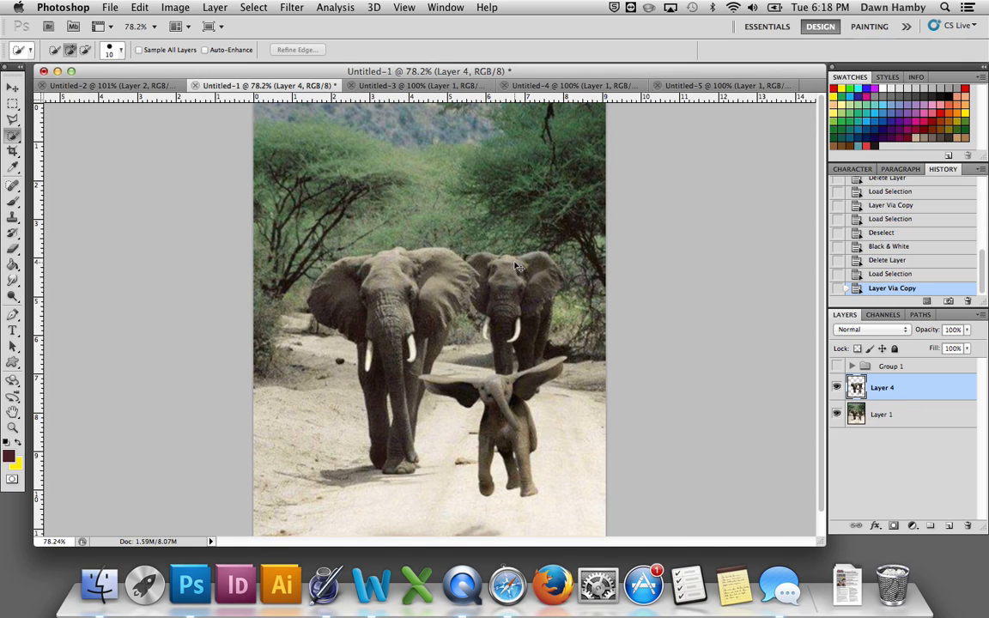
Step: Convert the copied elephants on Layer 4 to black and white with Reds at 71% and Yellows at 153%
key(super+shift+u)
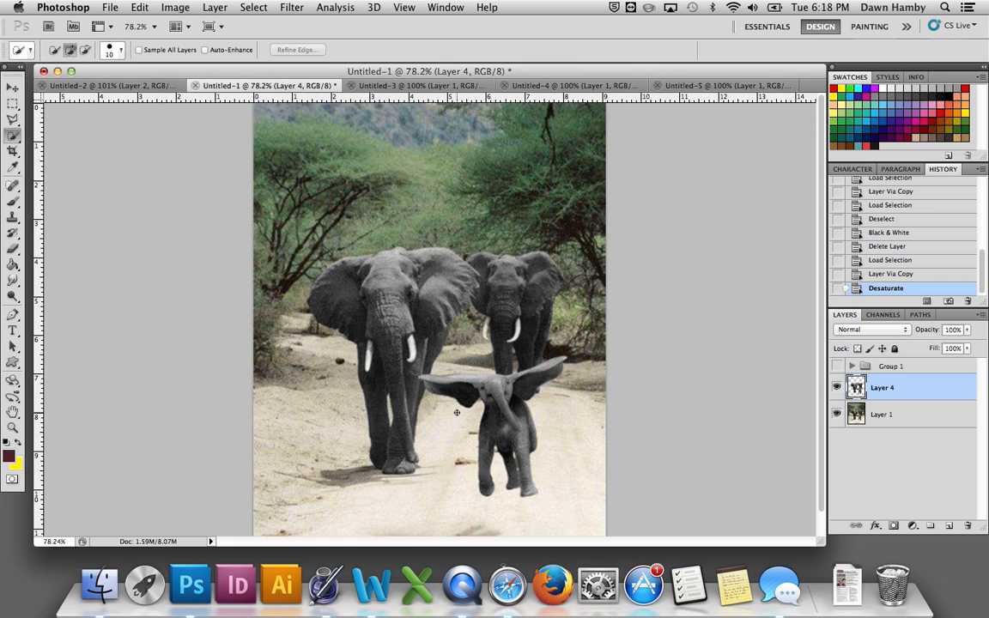
key(super+z)
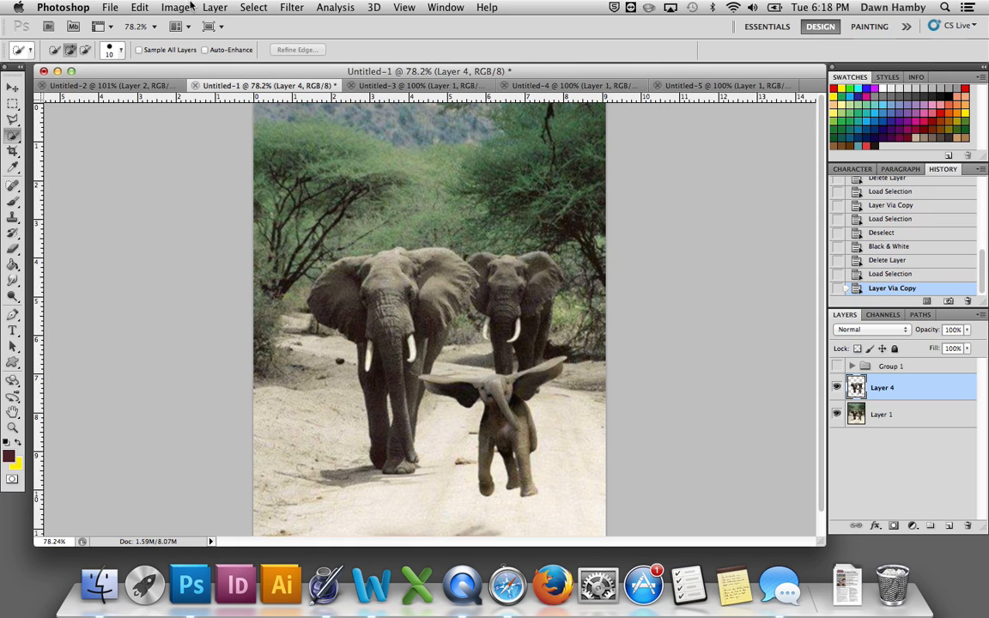
click(190, 7)
mouse_move(206, 50)
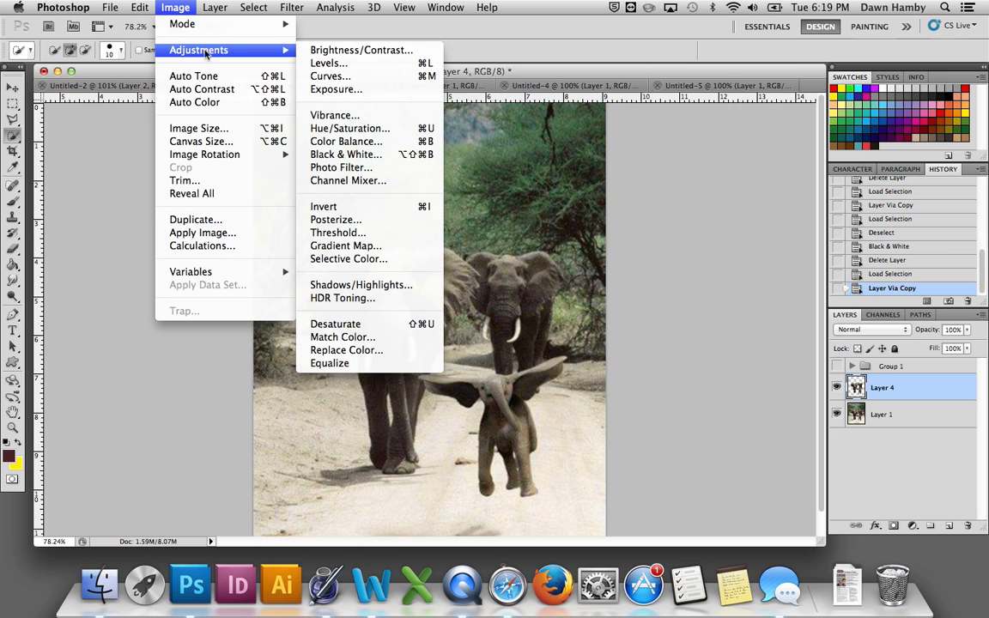
click(344, 154)
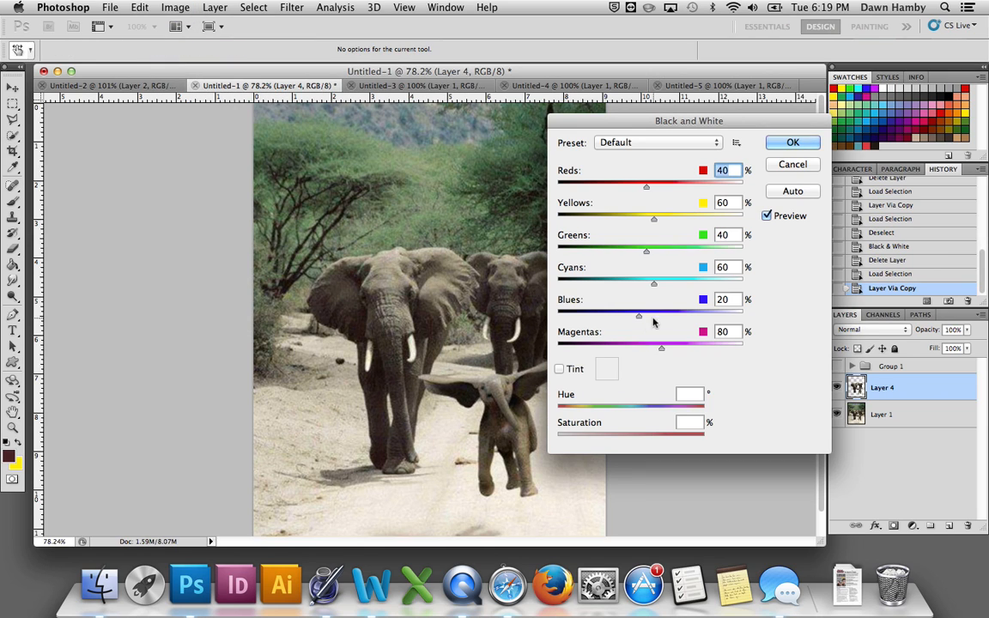
drag(653, 220, 688, 220)
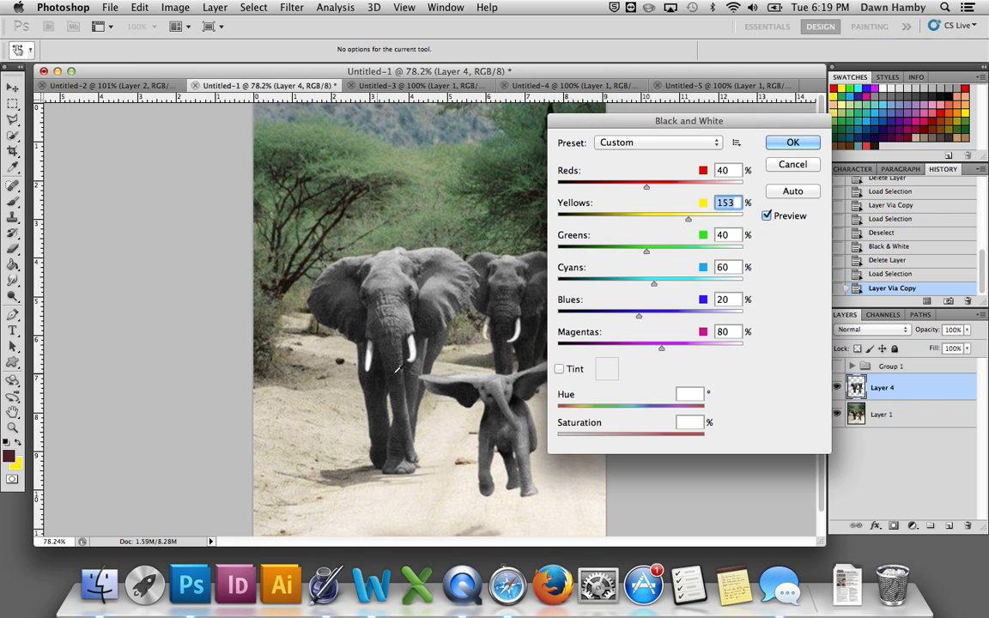
mouse_move(648, 188)
mouse_down()
mouse_move(667, 189)
mouse_move(656, 190)
mouse_up()
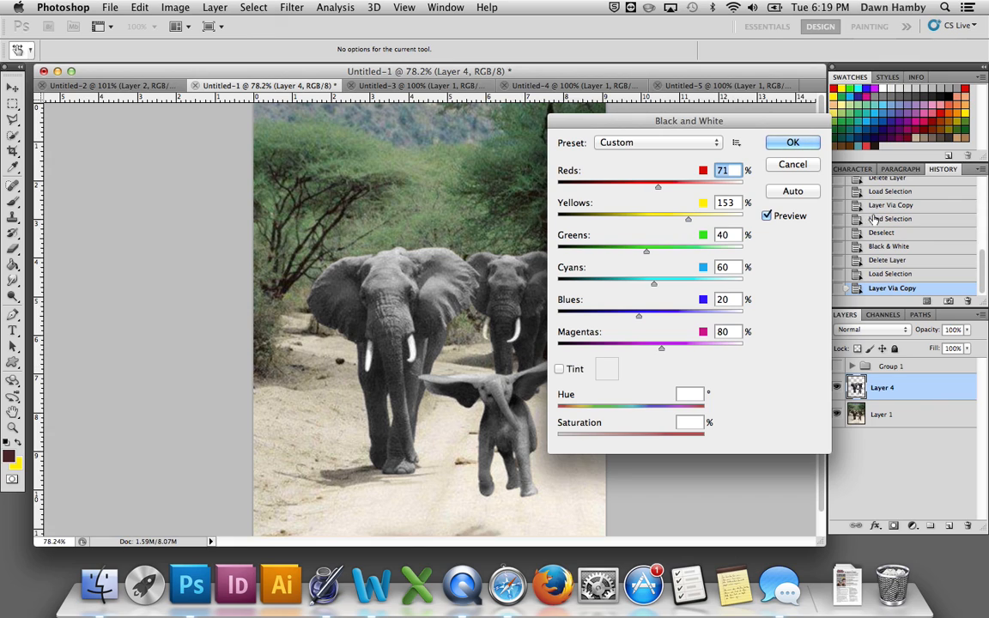
click(777, 146)
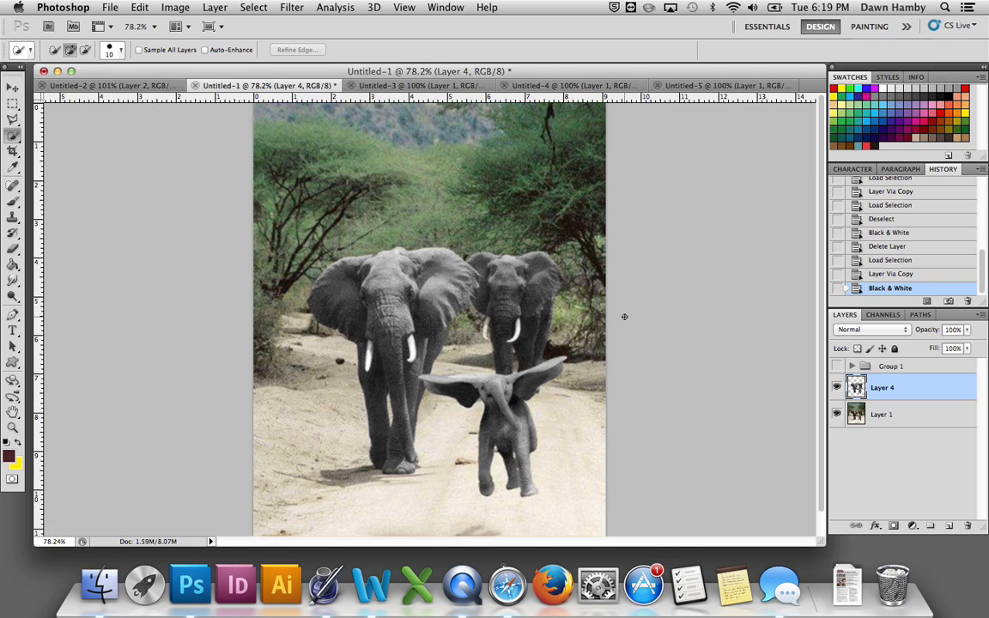
Step: Load the outline of Layer 4 as a selection and set the layer thumbnails to medium size
super+click(857, 388)
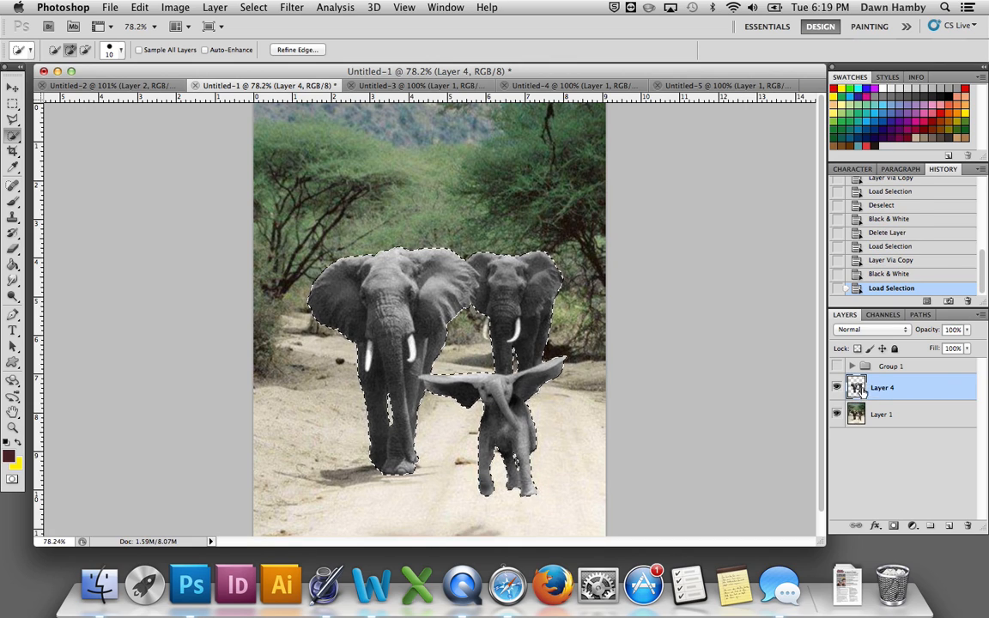
right_click(877, 458)
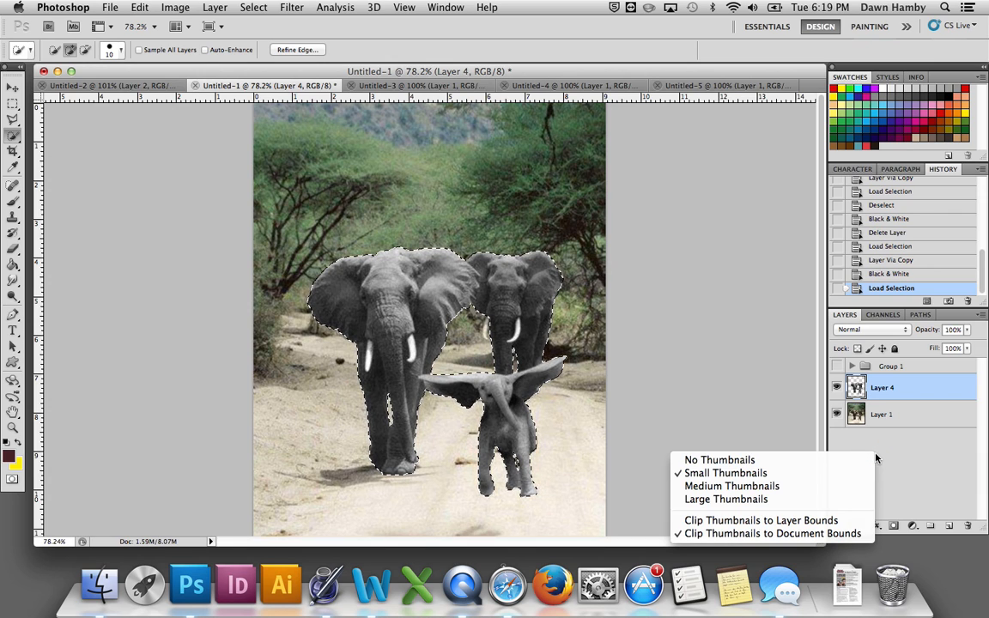
click(725, 488)
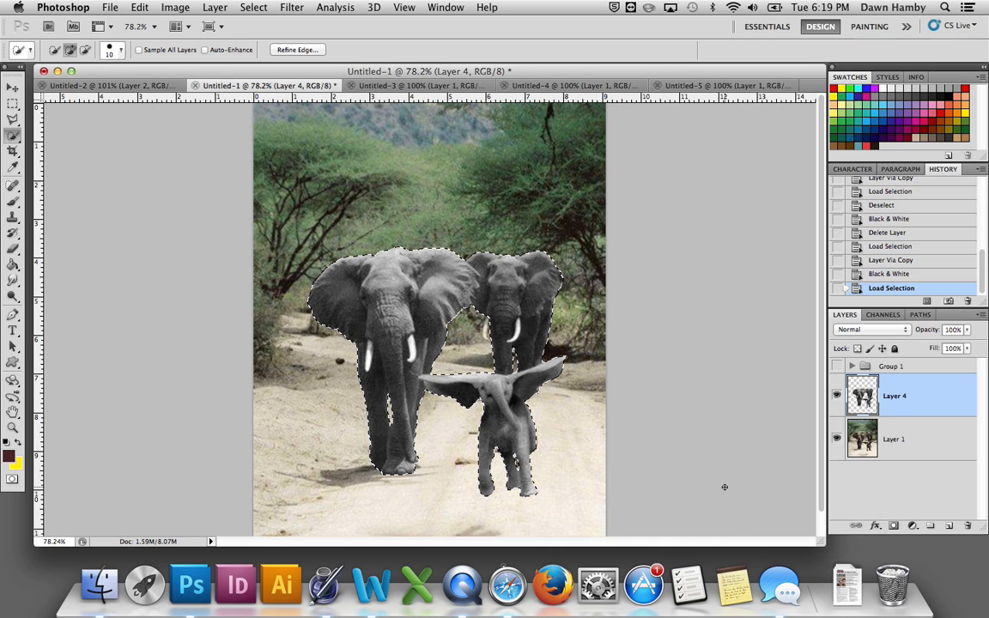
click(836, 395)
Step: Add a new layer above Layer 4 with Overlay blending and ready the Brush tool in Normal mode
click(13, 201)
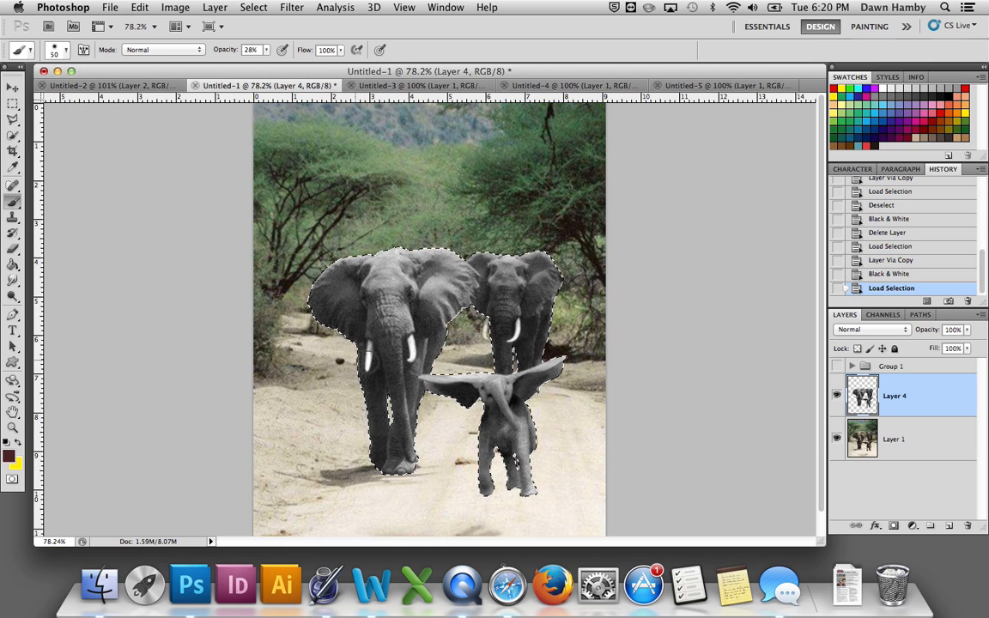
click(949, 526)
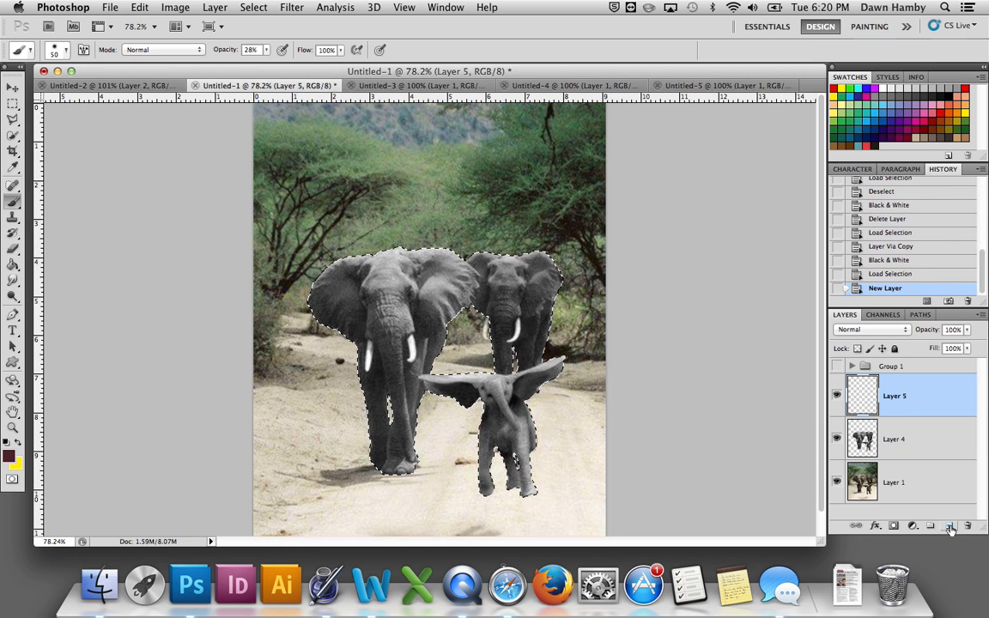
click(876, 329)
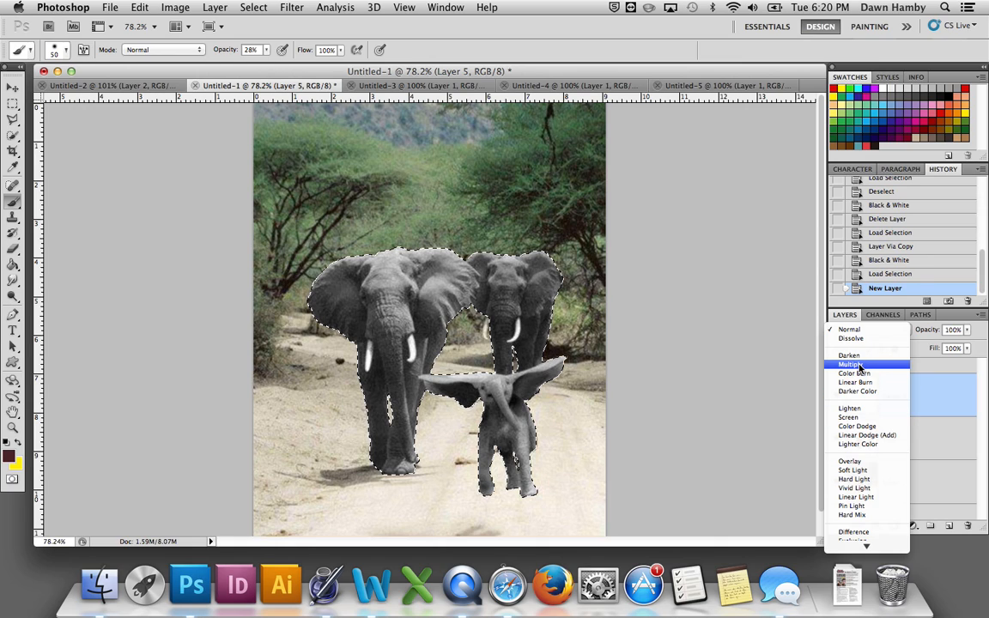
click(852, 463)
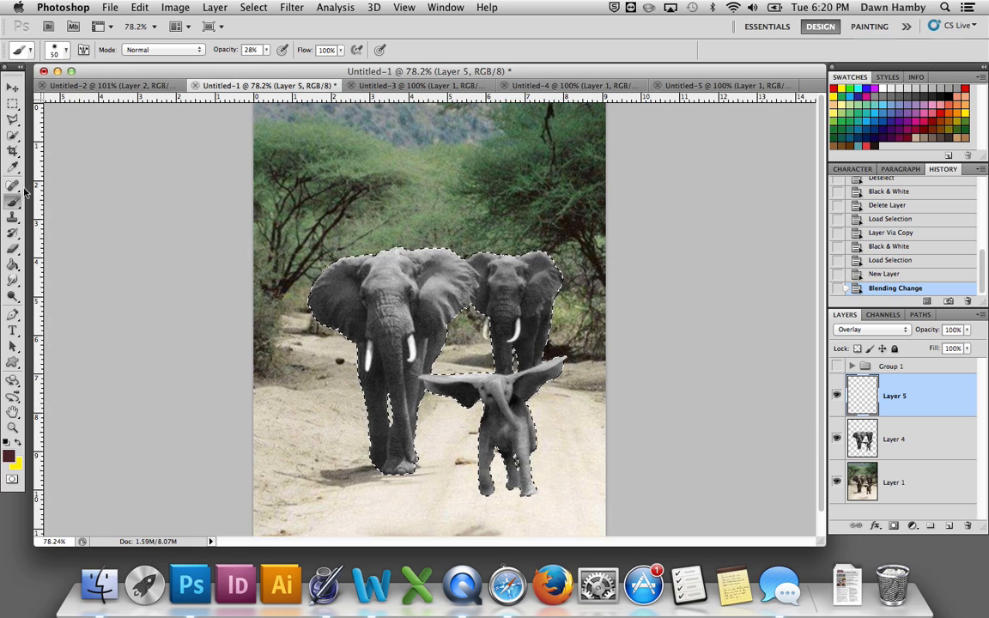
click(161, 50)
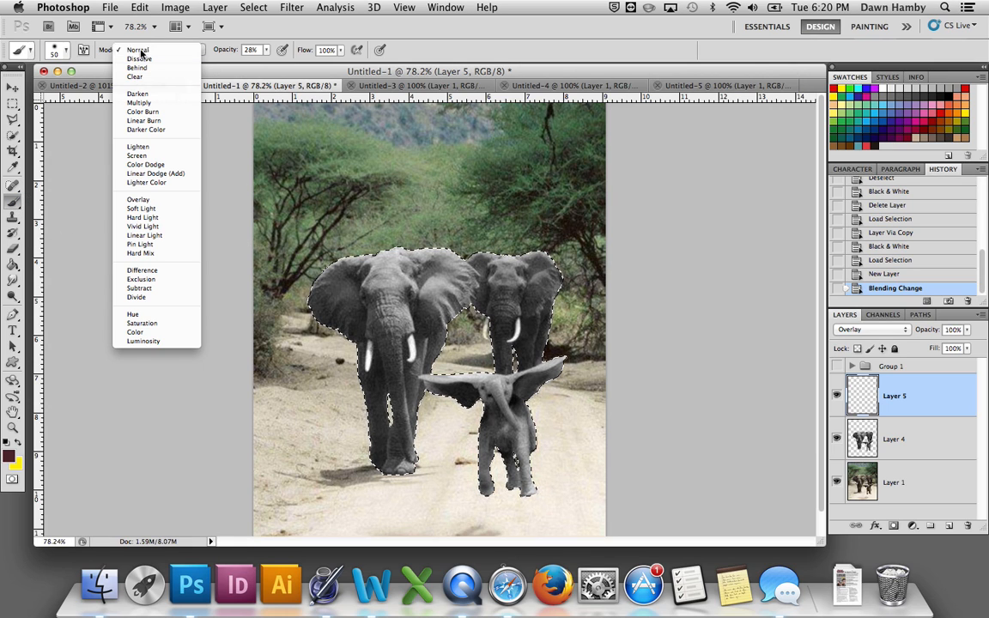
click(128, 50)
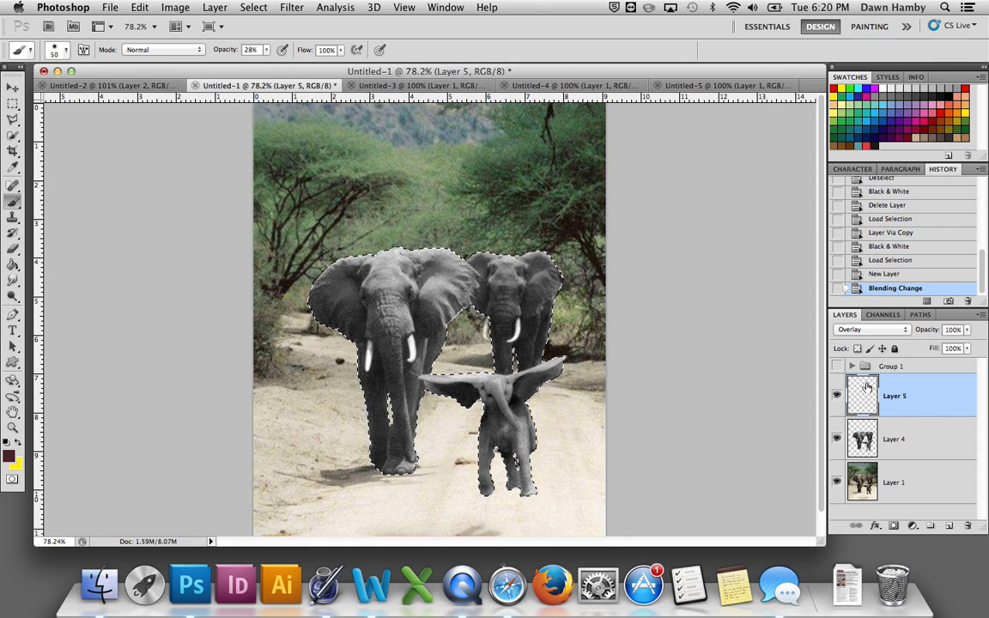
Step: Try painting dark red brush strokes over the large elephant directly on Layer 4
click(897, 453)
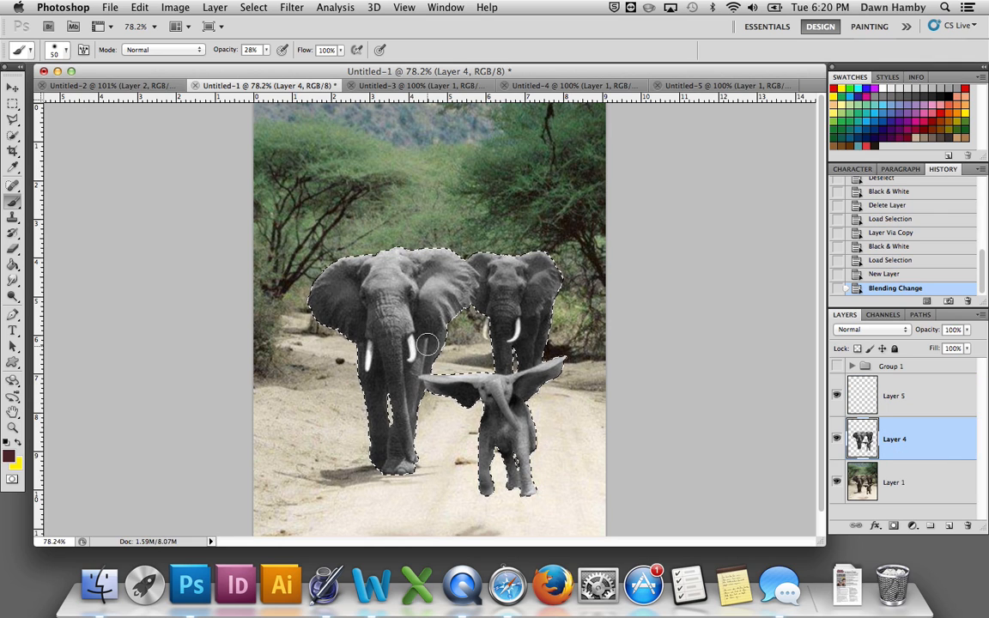
drag(419, 334, 463, 297)
mouse_move(433, 332)
mouse_down()
mouse_move(414, 358)
mouse_move(386, 376)
mouse_up()
drag(437, 340, 421, 319)
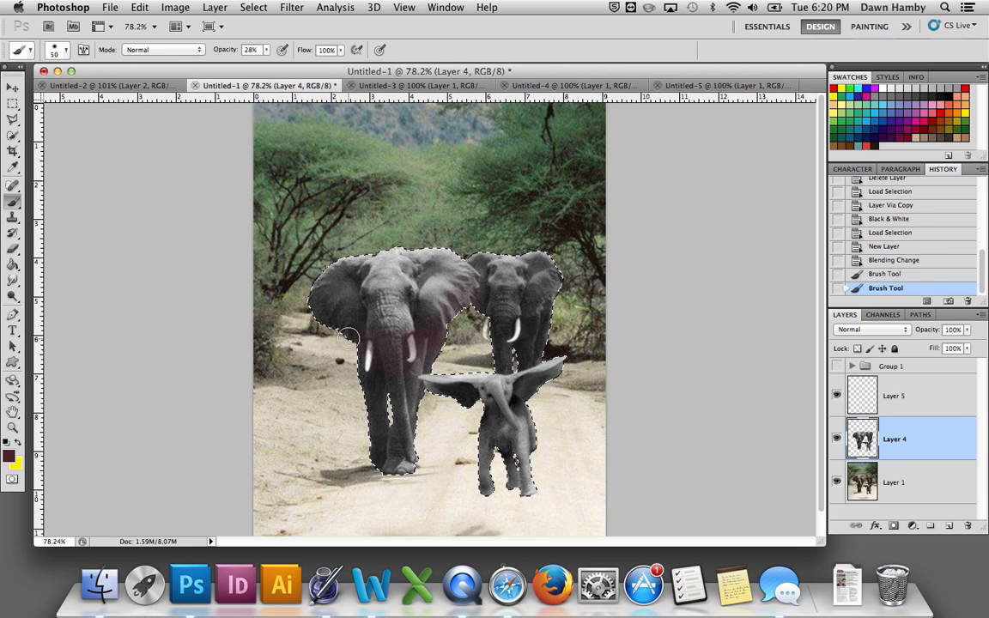
Step: Try erasing part of the large elephant on Layer 4 and inspect the damage with Layer 1 temporarily hidden
click(15, 249)
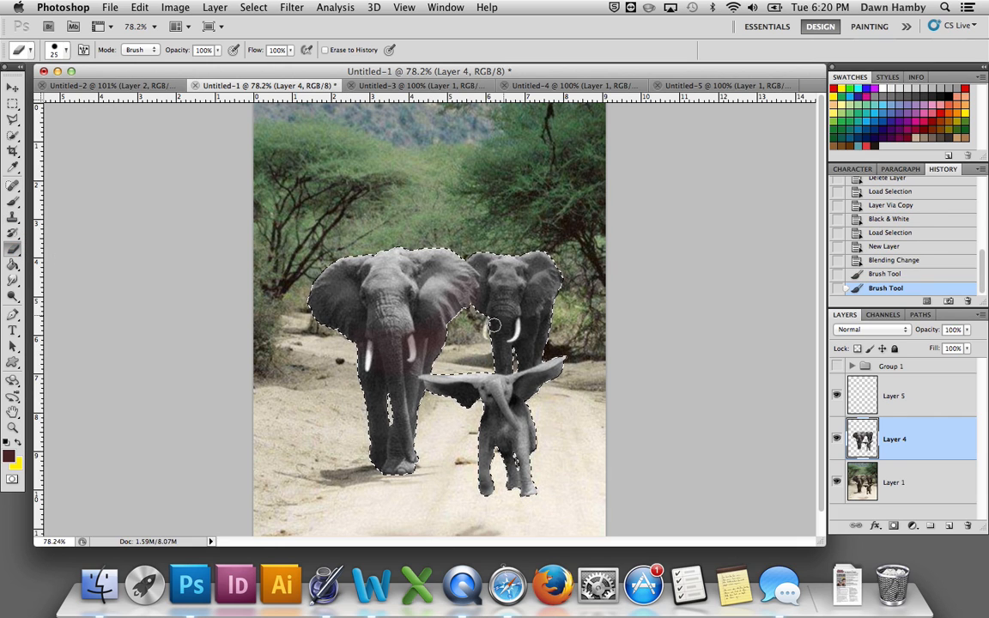
mouse_move(454, 336)
mouse_down()
mouse_move(469, 314)
mouse_move(418, 354)
mouse_move(464, 340)
mouse_up()
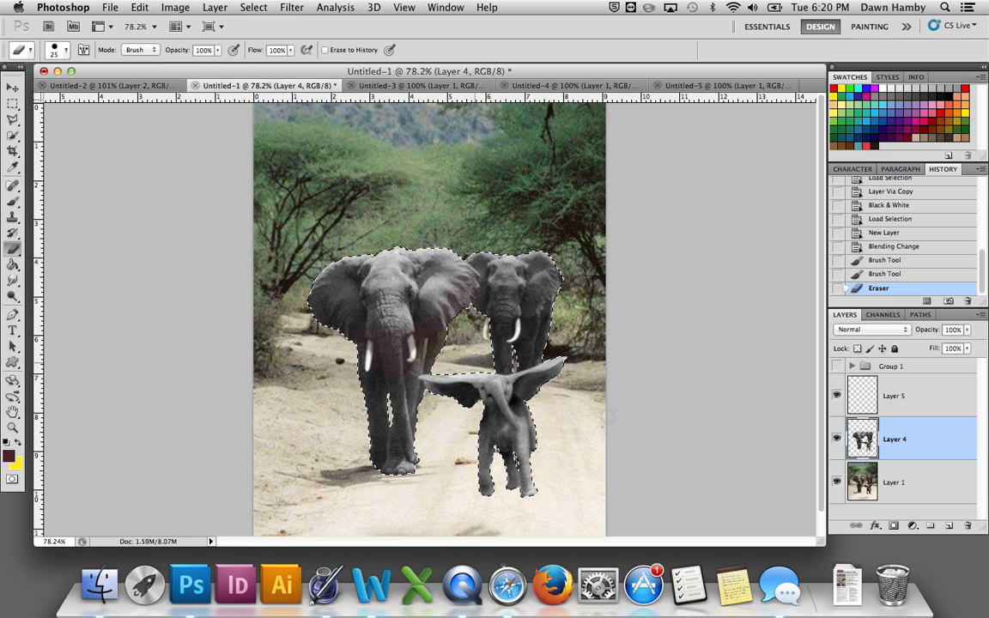
click(837, 482)
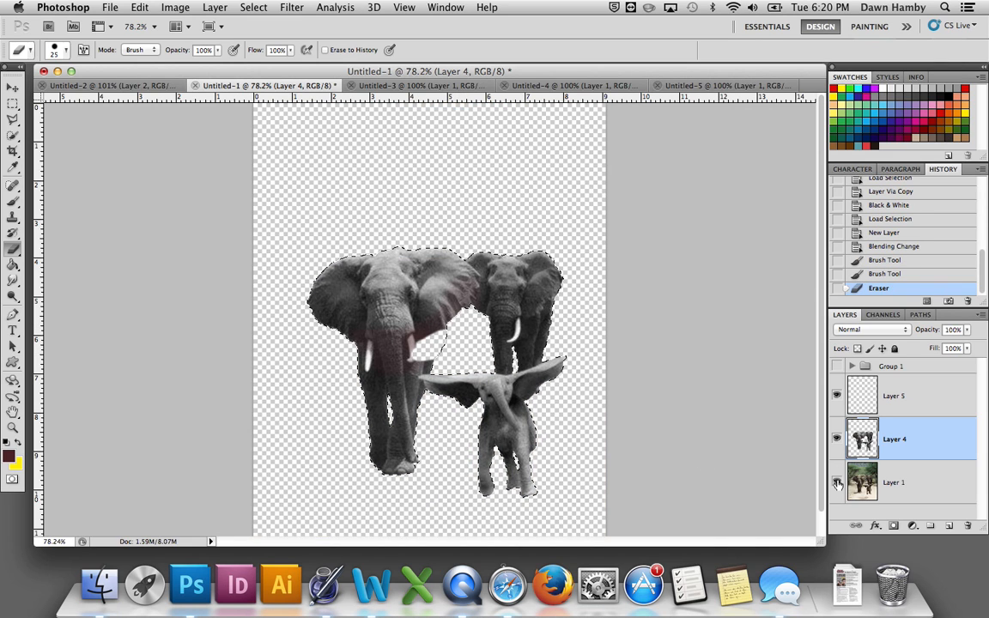
click(837, 483)
Step: Undo the brush and eraser strokes on Layer 4 by returning to the Blending Change history state
click(890, 397)
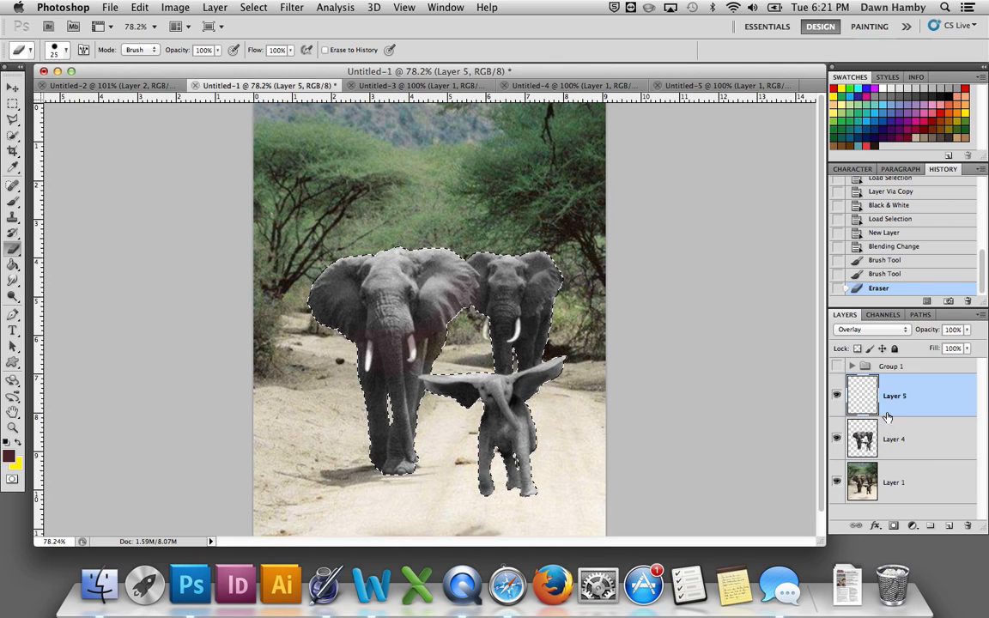
double_click(897, 440)
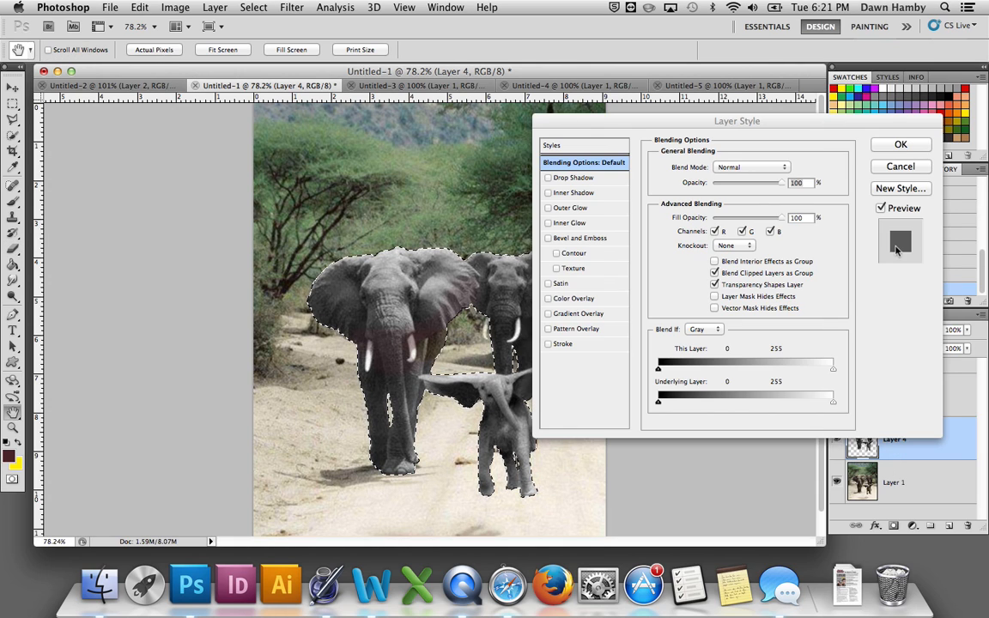
click(901, 166)
click(890, 248)
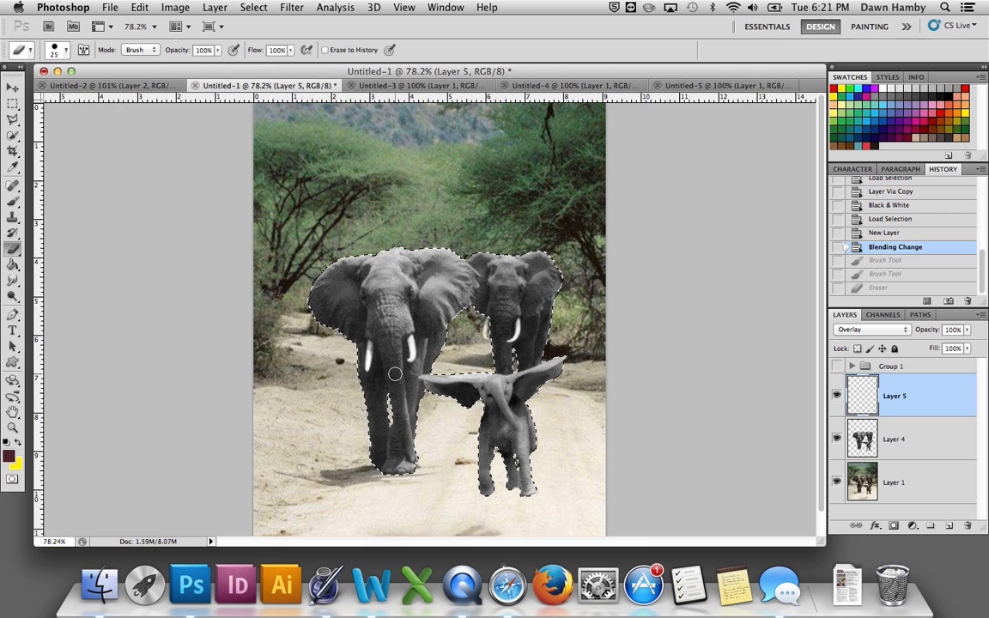
Step: Choose the Brush tool and set the foreground colour to a bright magenta
click(13, 202)
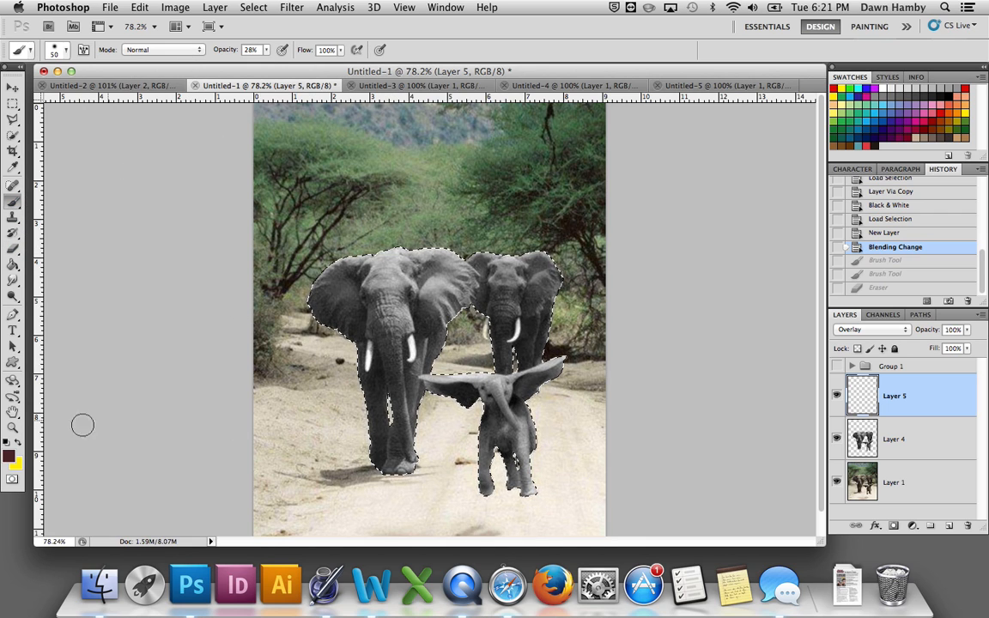
click(11, 455)
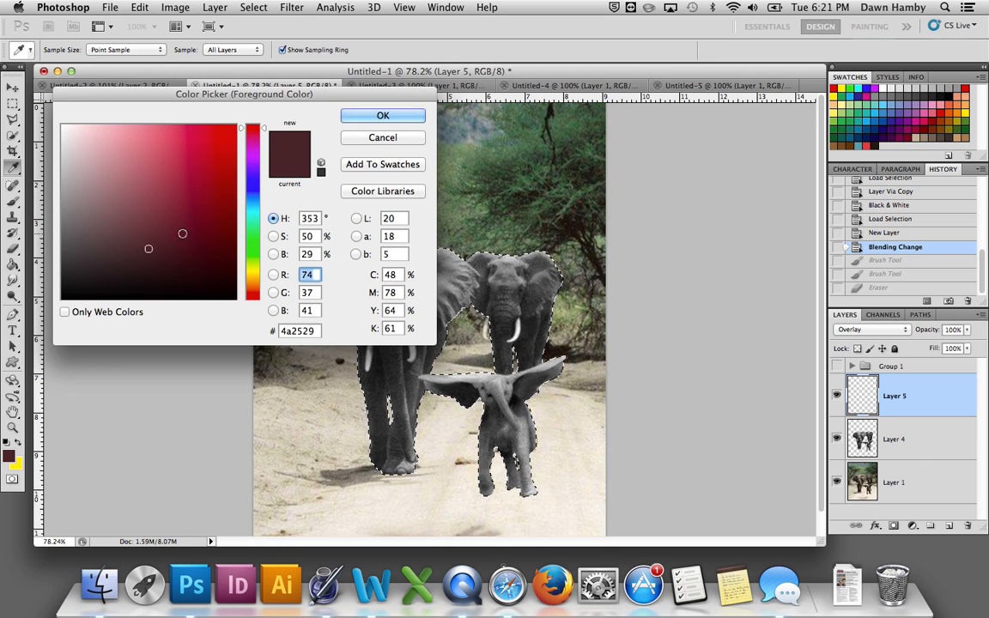
click(189, 198)
mouse_move(189, 198)
mouse_down()
mouse_move(249, 138)
mouse_move(236, 144)
mouse_up()
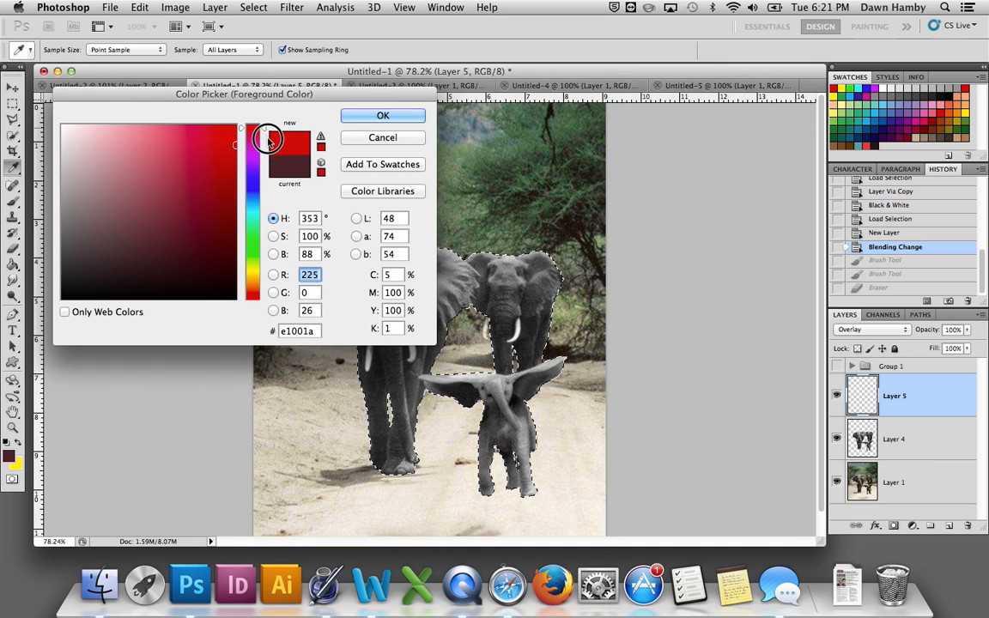
mouse_move(267, 135)
mouse_down()
mouse_move(263, 126)
mouse_move(265, 153)
mouse_up()
click(367, 115)
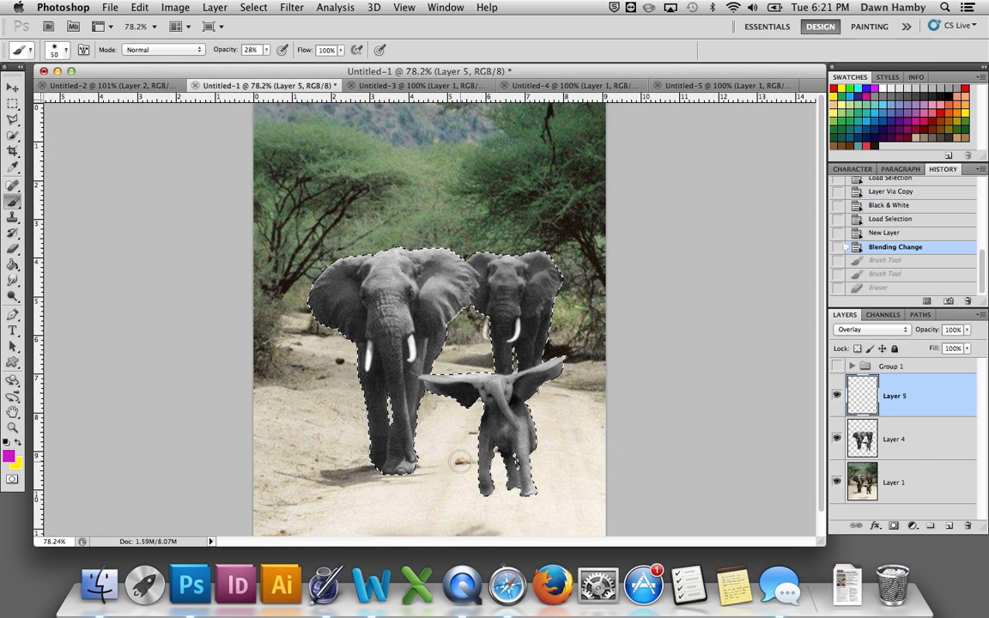
Step: Paint the whole baby elephant magenta on the Overlay layer, Layer 5, within the selection
mouse_move(456, 424)
mouse_down()
mouse_move(466, 371)
mouse_move(472, 398)
mouse_move(482, 384)
mouse_move(503, 416)
mouse_up()
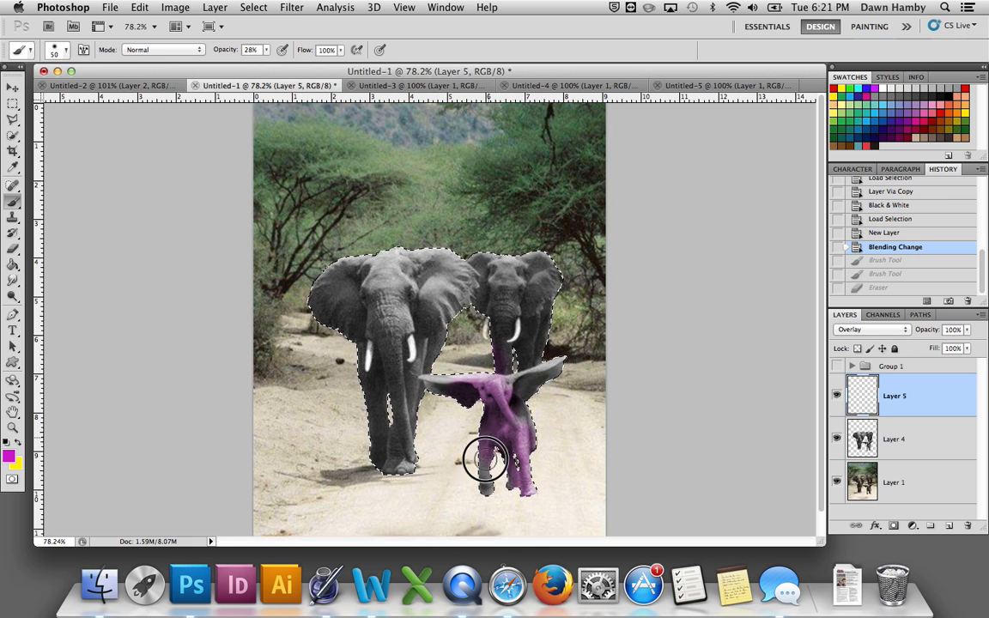
mouse_move(516, 388)
mouse_down()
mouse_move(574, 359)
mouse_move(538, 388)
mouse_move(426, 385)
mouse_move(450, 402)
mouse_move(481, 364)
mouse_move(482, 440)
mouse_up()
drag(478, 507, 473, 509)
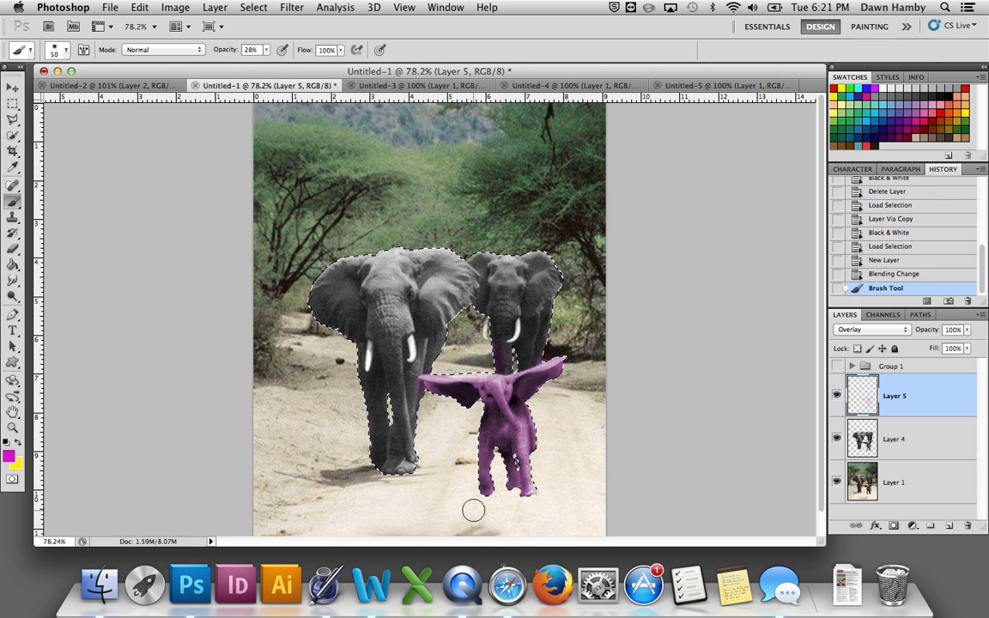
Step: Set the foreground colour to a muted purple, hex 885982
click(8, 456)
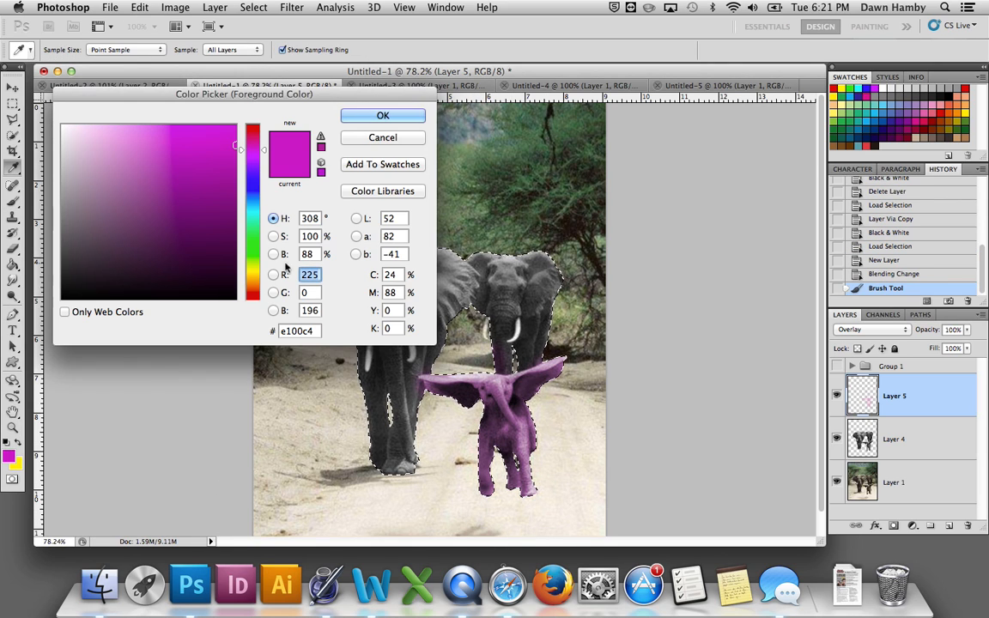
drag(170, 197, 123, 208)
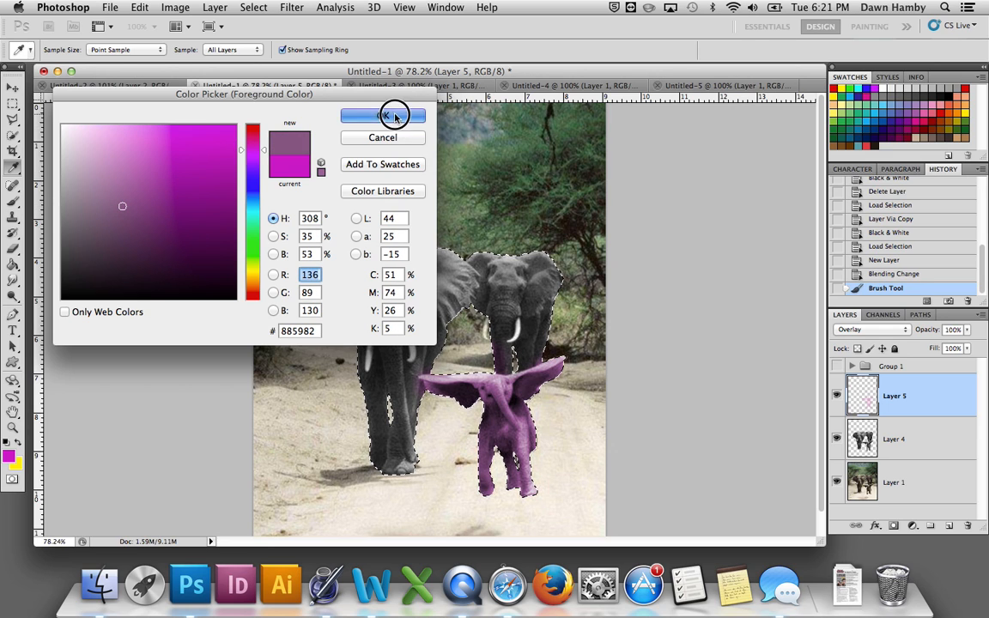
click(385, 114)
Step: Try the muted purple over the magenta baby elephant, and return to the Blending Change history state to clear the paint
drag(552, 367, 533, 432)
mouse_move(528, 504)
mouse_down()
mouse_move(523, 422)
mouse_move(526, 490)
mouse_up()
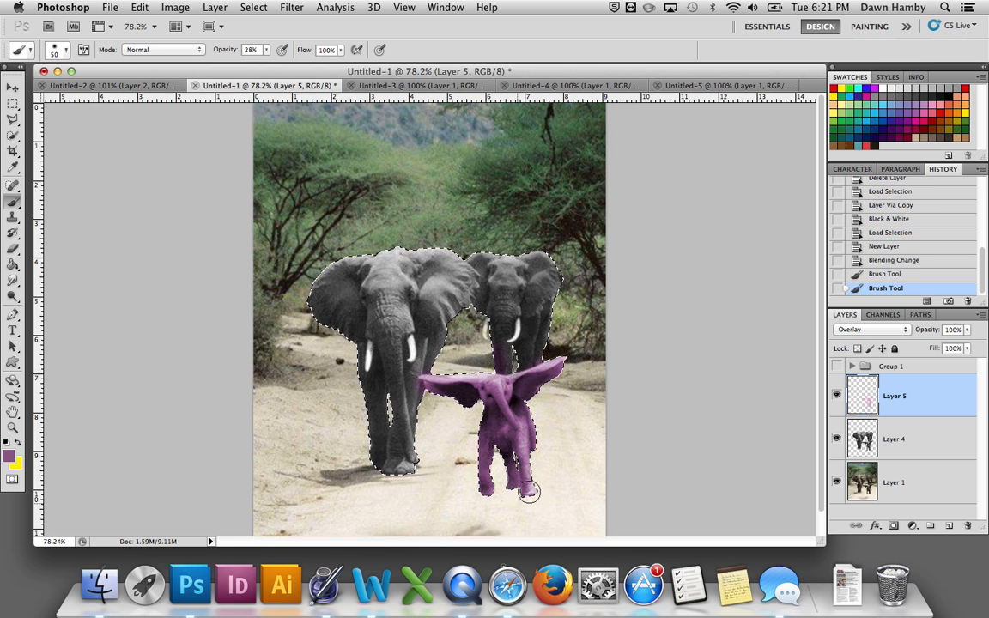
click(879, 259)
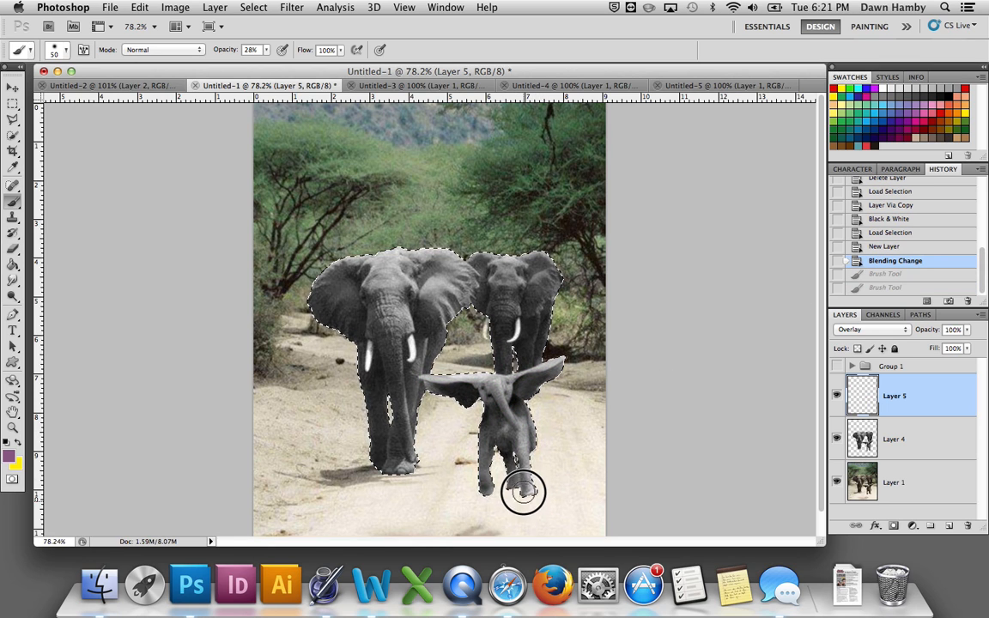
Step: Paint the baby elephant's front leg, trunk, head and ears muted purple on Layer 5 at 28% brush opacity
drag(522, 440, 518, 418)
mouse_move(526, 488)
mouse_down()
mouse_move(509, 405)
mouse_move(526, 445)
mouse_move(528, 516)
mouse_move(526, 436)
mouse_move(497, 386)
mouse_move(562, 354)
mouse_move(487, 399)
mouse_move(544, 368)
mouse_move(501, 389)
mouse_move(491, 374)
mouse_move(498, 404)
mouse_move(520, 388)
mouse_move(486, 388)
mouse_up()
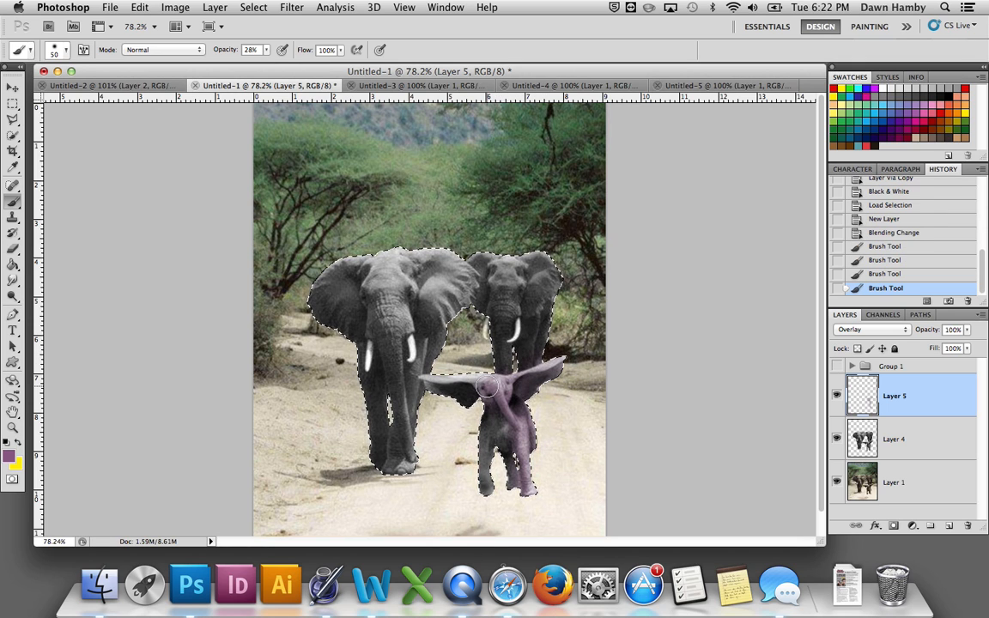
drag(421, 381, 442, 388)
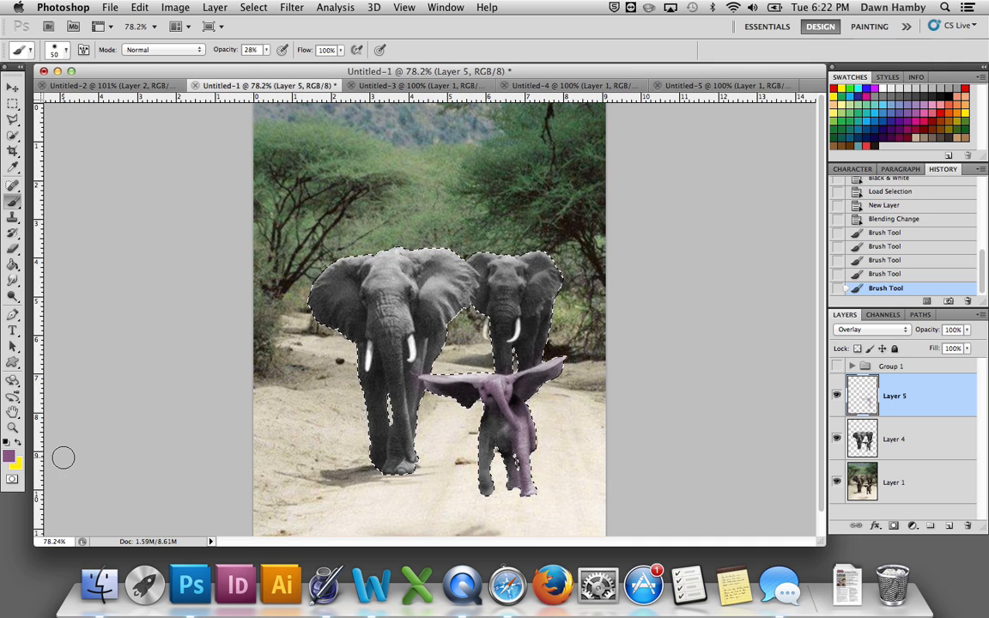
Step: Shift the foreground colour to a slightly bluer purple and paint the baby elephant's remaining body and leg on Layer 5
click(10, 457)
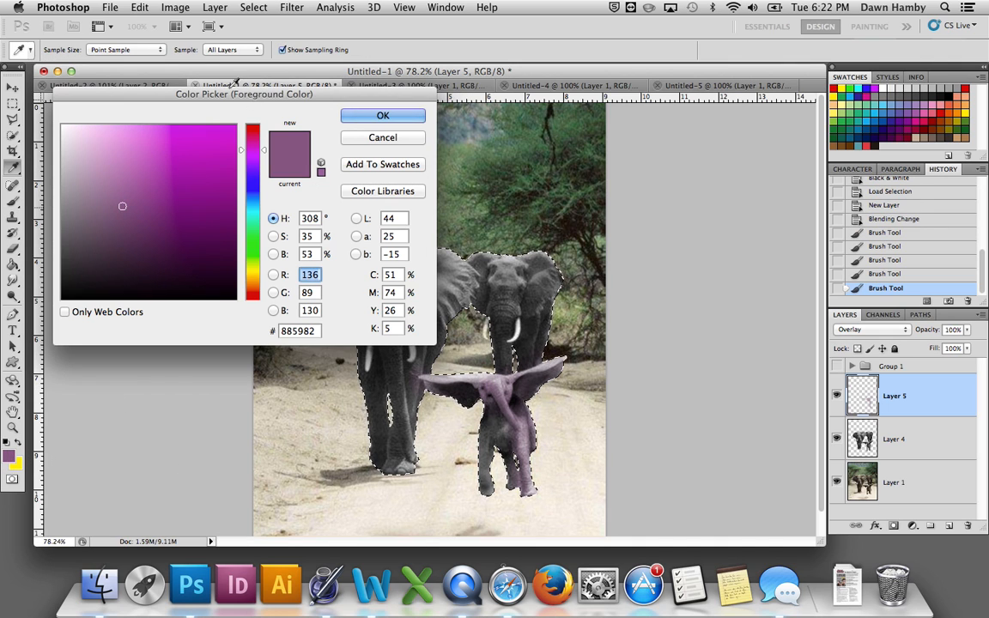
click(251, 163)
click(382, 116)
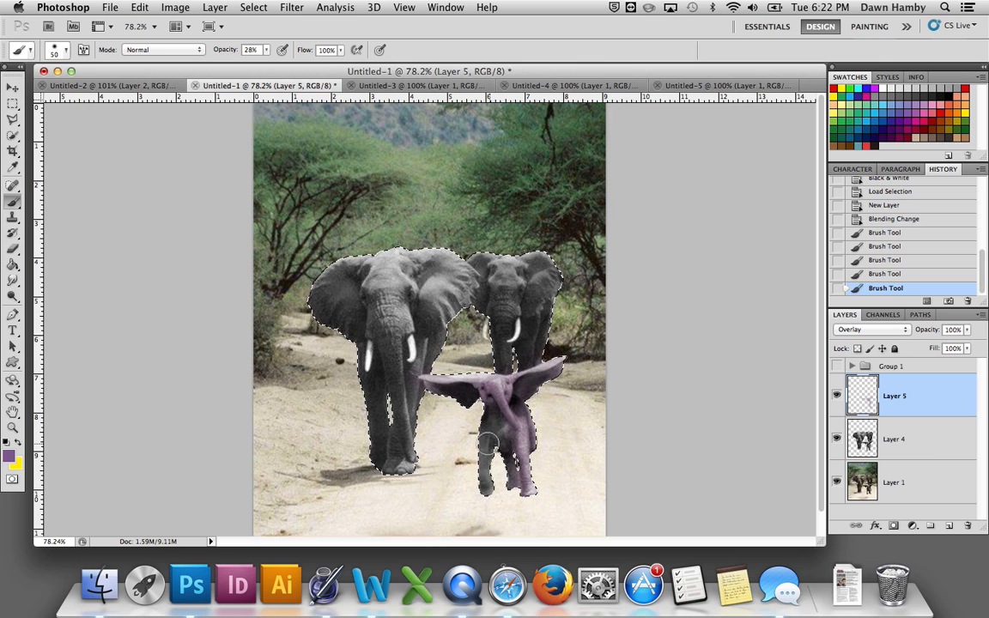
drag(487, 464, 480, 517)
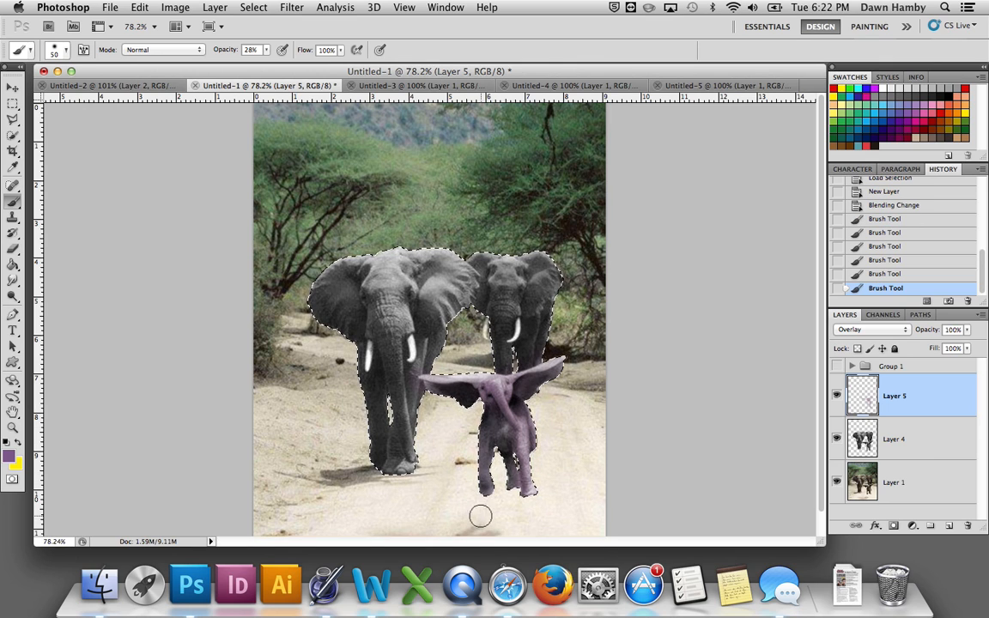
drag(493, 419, 487, 474)
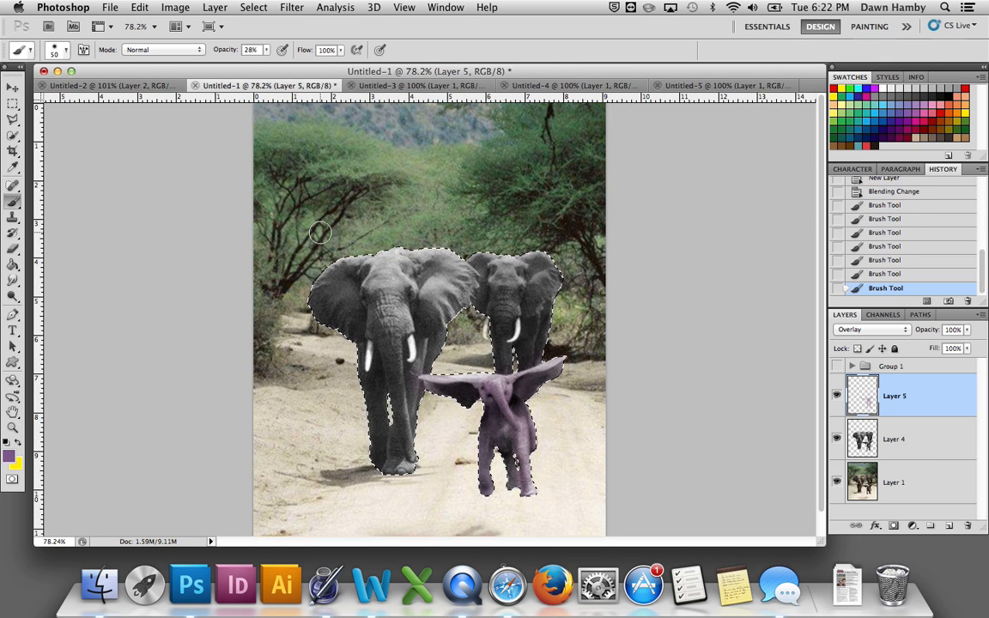
Step: Raise the brush opacity to 100% and paint a stronger purple over the baby elephant's body and leg
click(265, 51)
drag(270, 65, 320, 68)
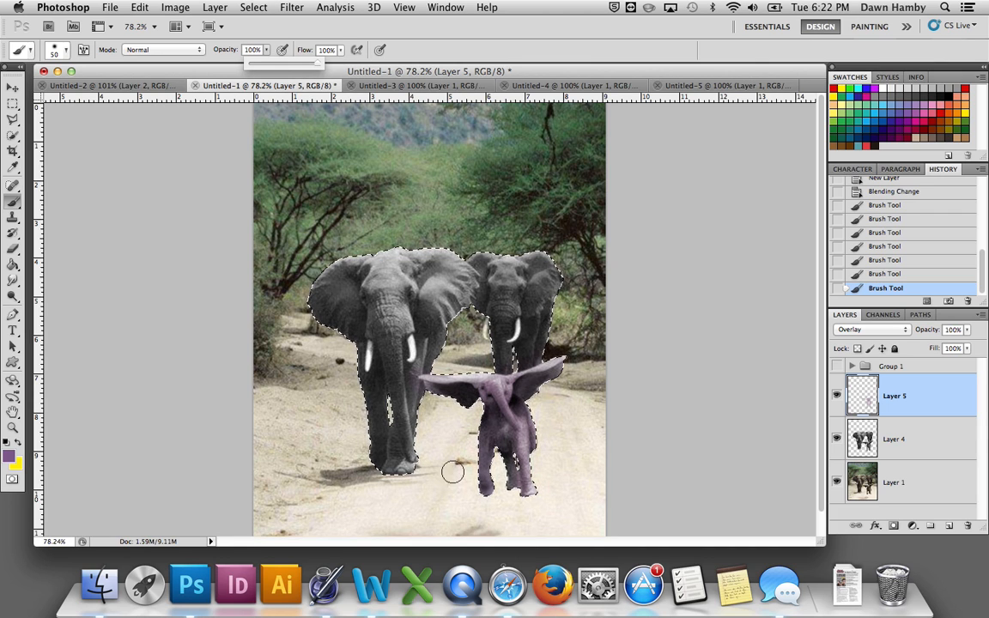
click(485, 489)
mouse_move(485, 502)
mouse_down()
mouse_move(496, 407)
mouse_move(465, 495)
mouse_up()
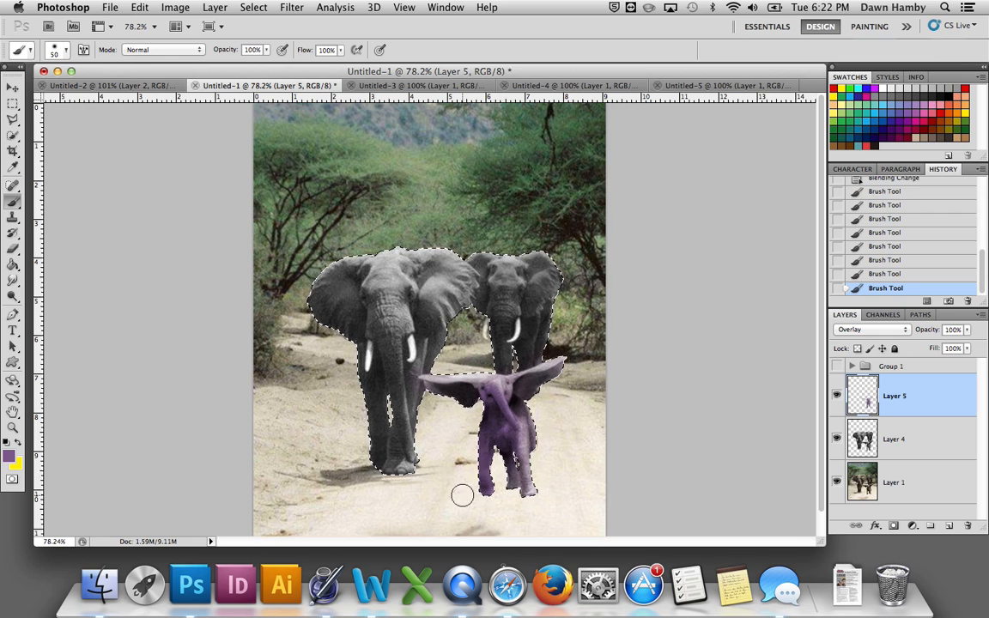
Step: Lower the brush opacity to 52% and brush over the baby elephant's body again
click(266, 50)
drag(268, 68, 232, 76)
mouse_move(495, 407)
mouse_down()
mouse_move(490, 370)
mouse_move(494, 392)
mouse_move(490, 385)
mouse_move(472, 414)
mouse_up()
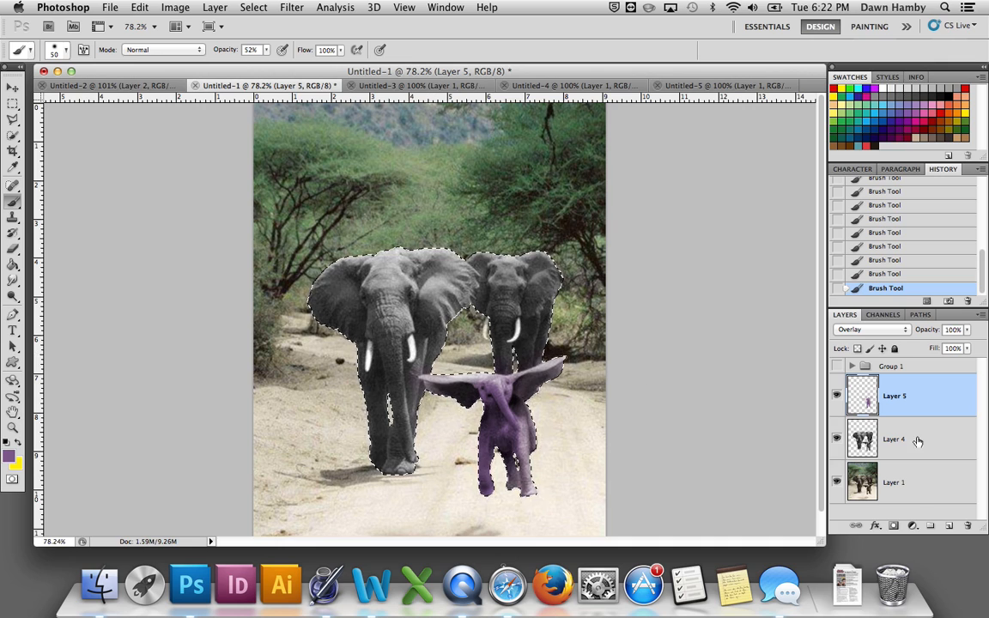
Step: Hide Layer 5, show the finished colouring in Group 1 and deselect the elephants
click(837, 396)
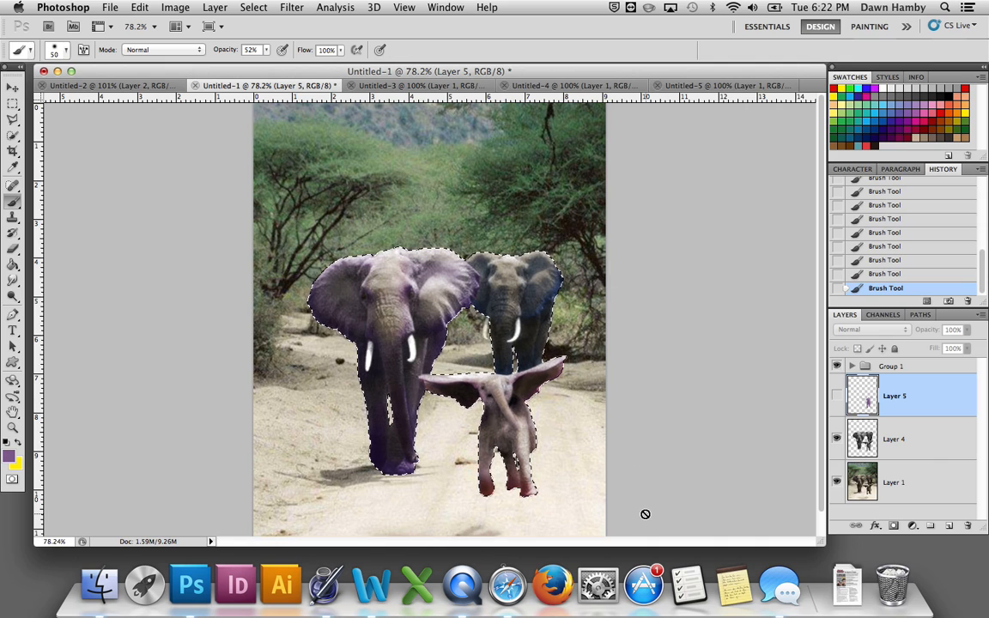
key(super+d)
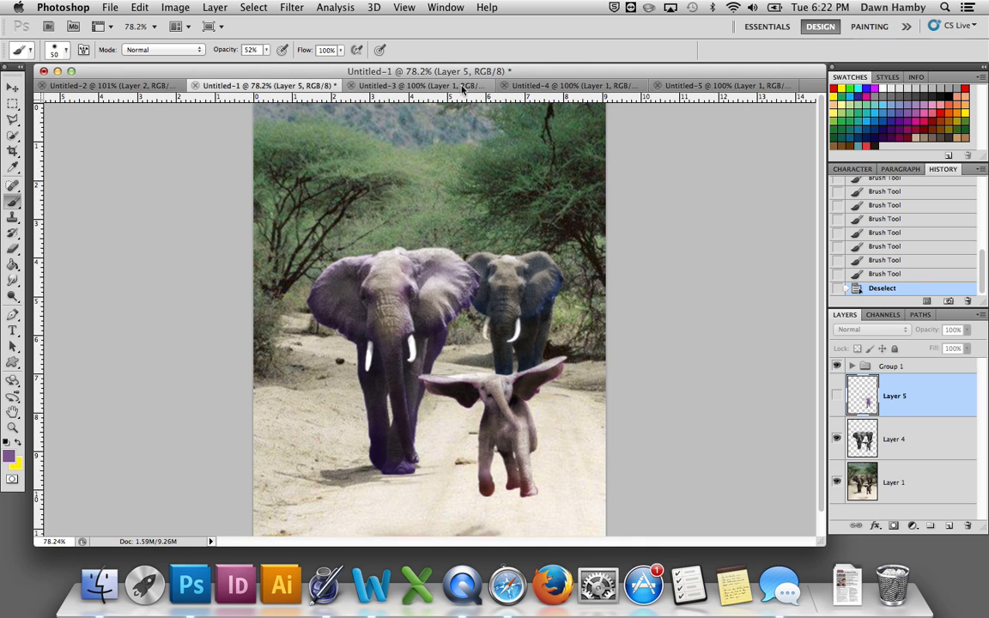
Step: View the recoloured animal examples in the Untitled-3, Untitled-4 and Untitled-5 documents
click(415, 86)
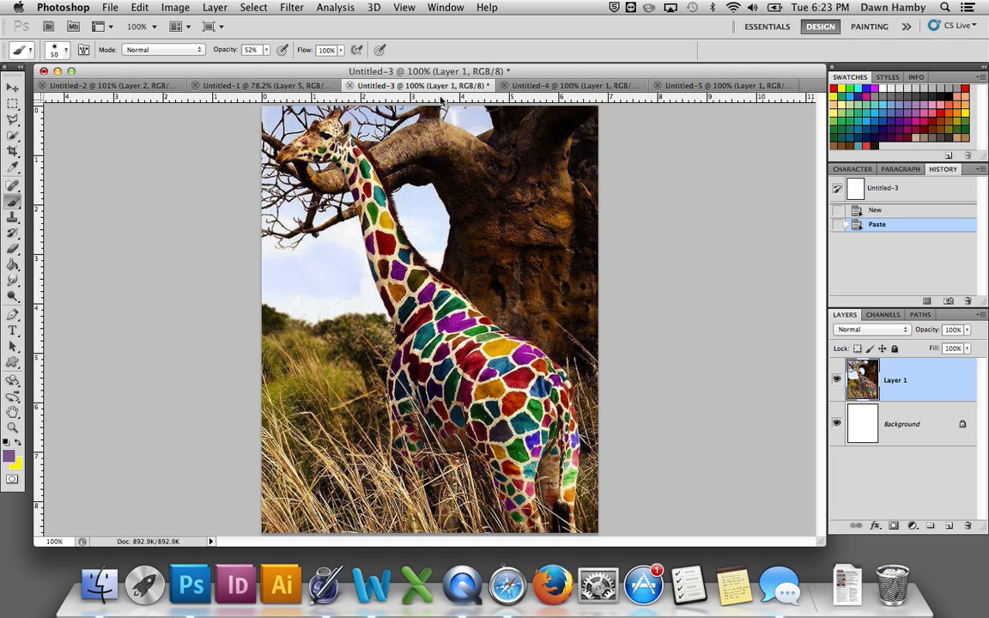
click(543, 89)
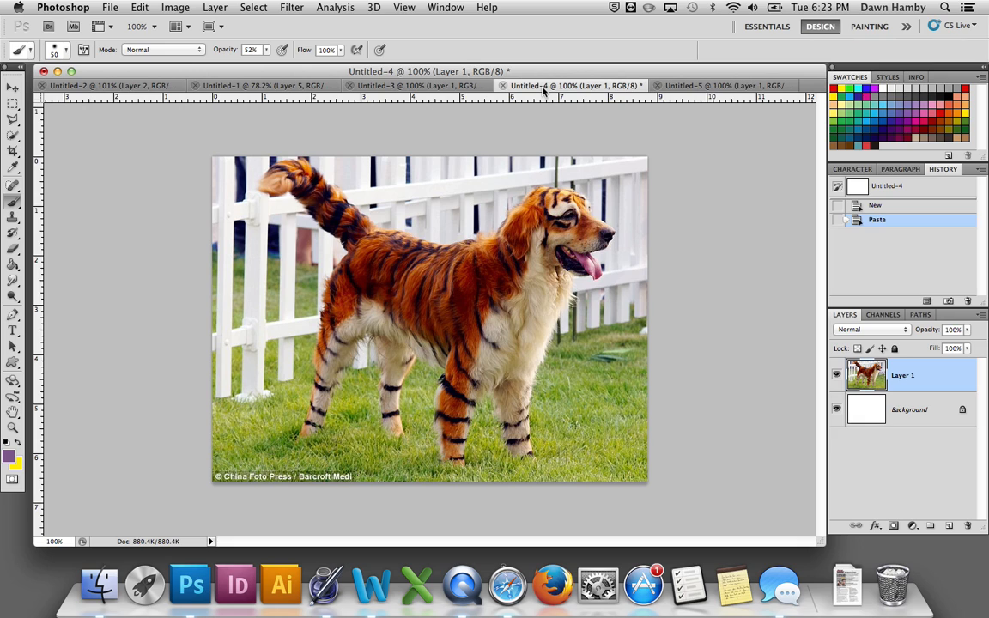
click(702, 85)
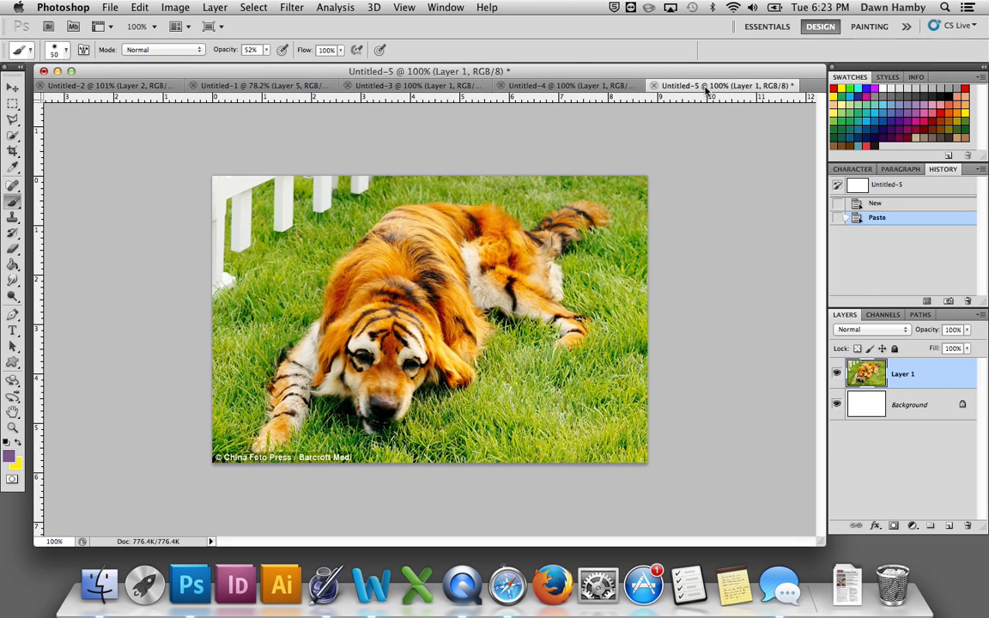